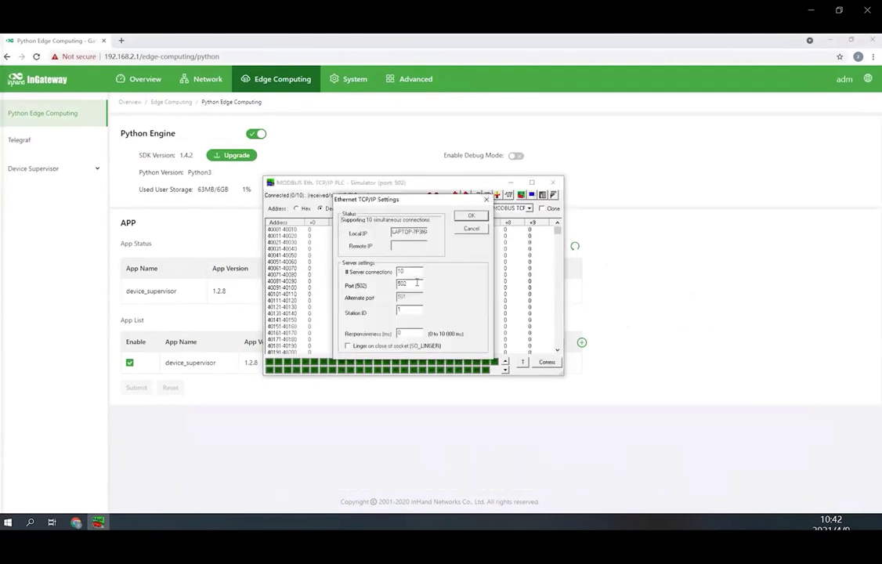
- Accept port 502 in the simulator, set holding register 40001 to 10, and return to the gateway console
click(468, 217)
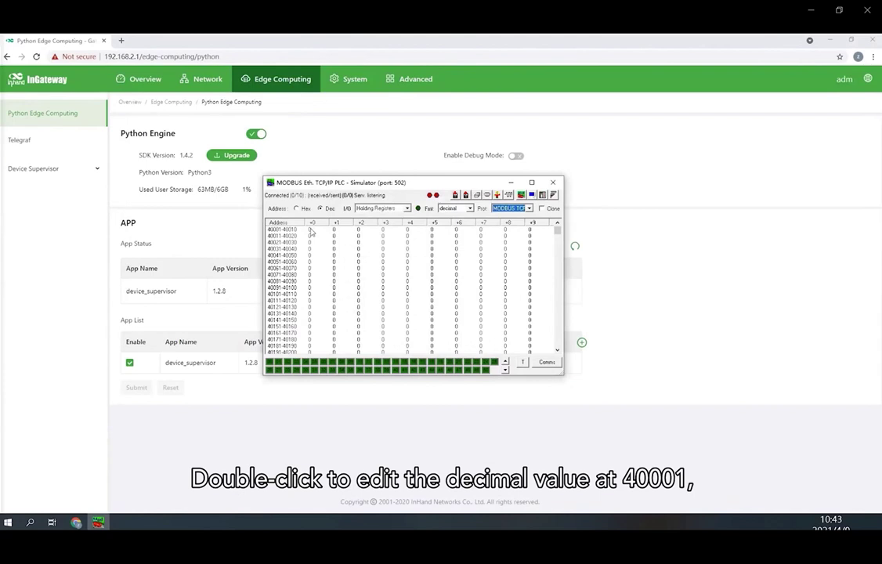
double_click(310, 230)
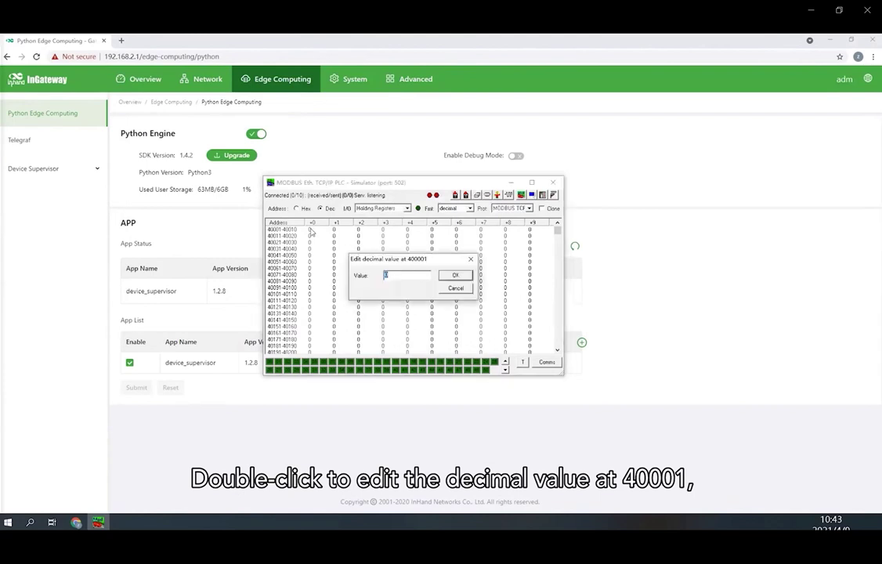
click(454, 275)
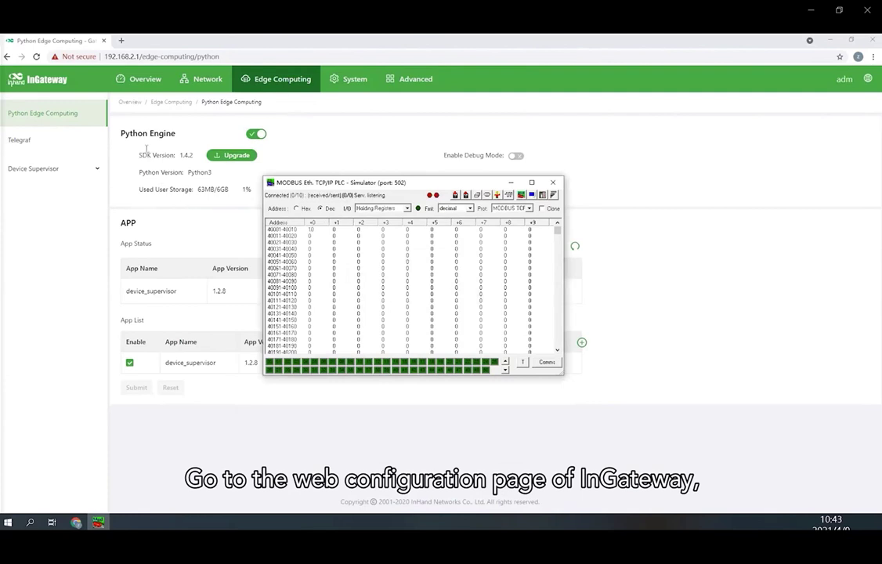
key(alt+Tab)
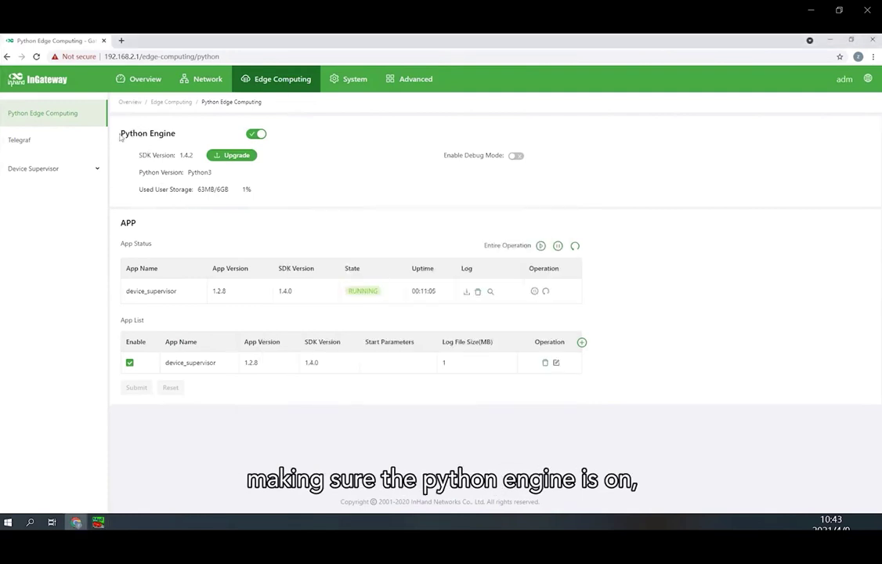
- Confirm the Python engine and device_supervisor are running, then open Device Supervisor's Device List
drag(118, 133, 189, 135)
drag(345, 288, 384, 294)
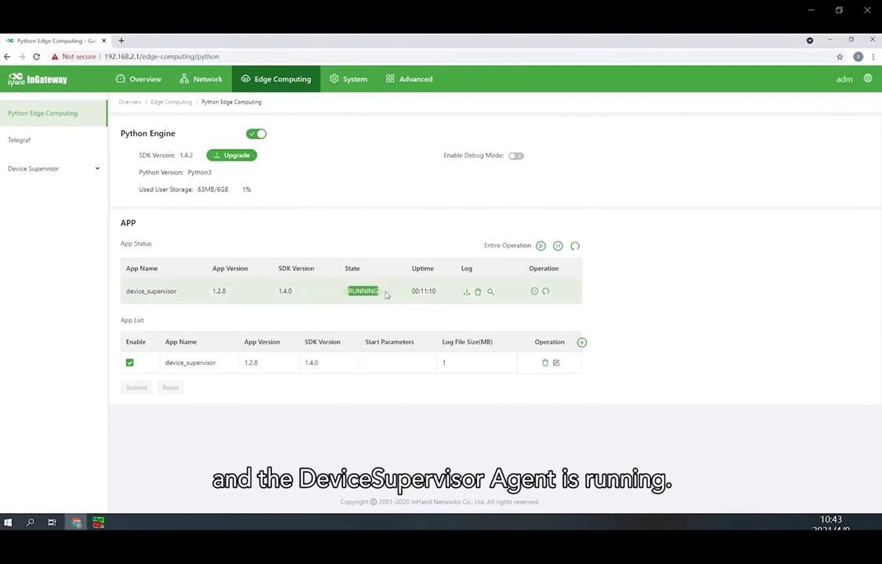
click(62, 174)
click(57, 198)
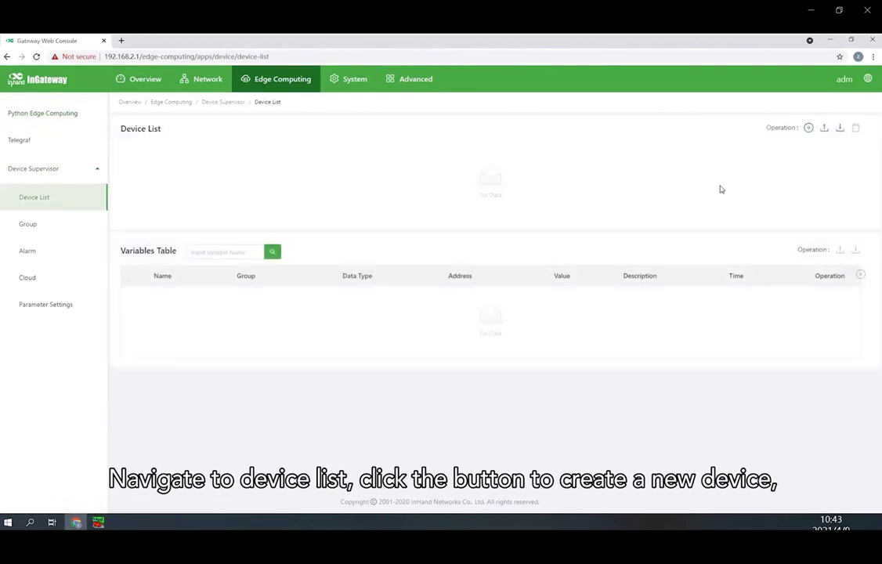
- Add a device named Device1 using ModbusTCP at 192.168.2.101, port 502
click(808, 130)
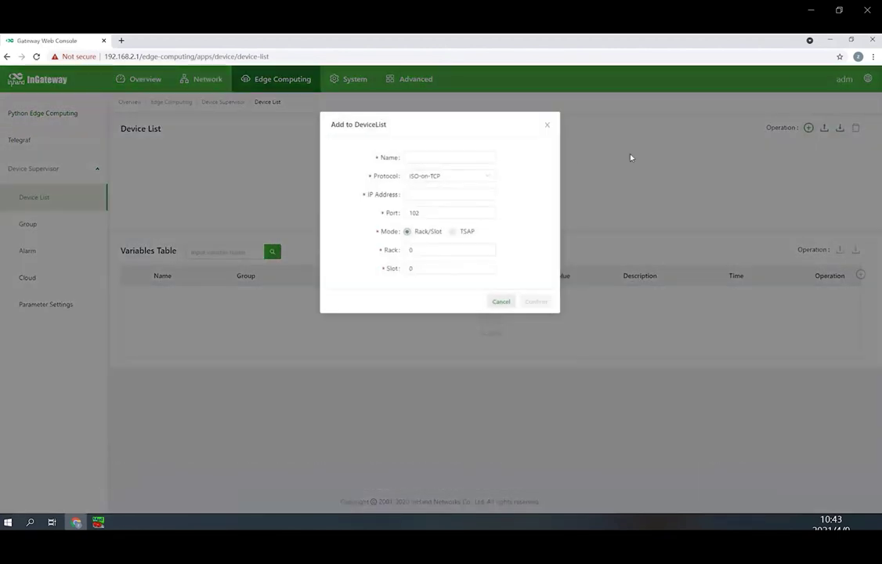
click(480, 156)
click(467, 225)
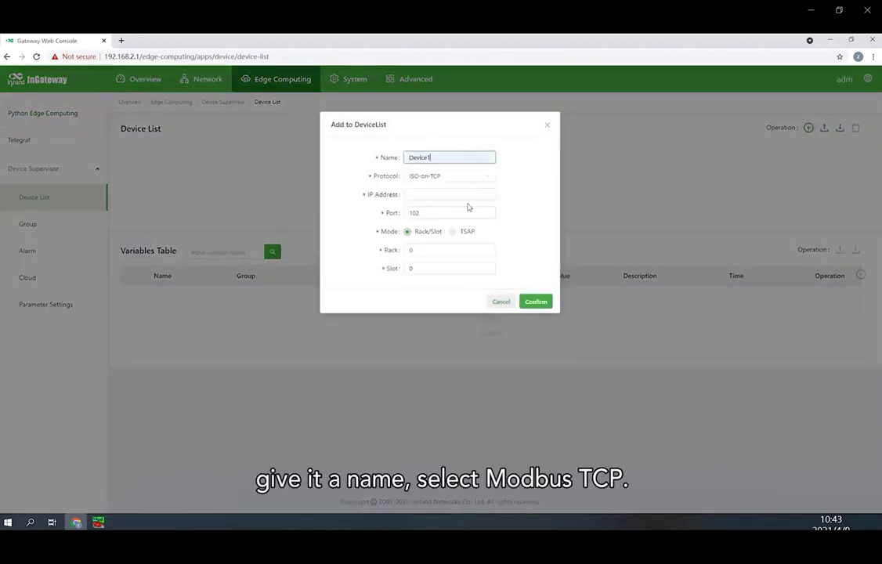
click(470, 180)
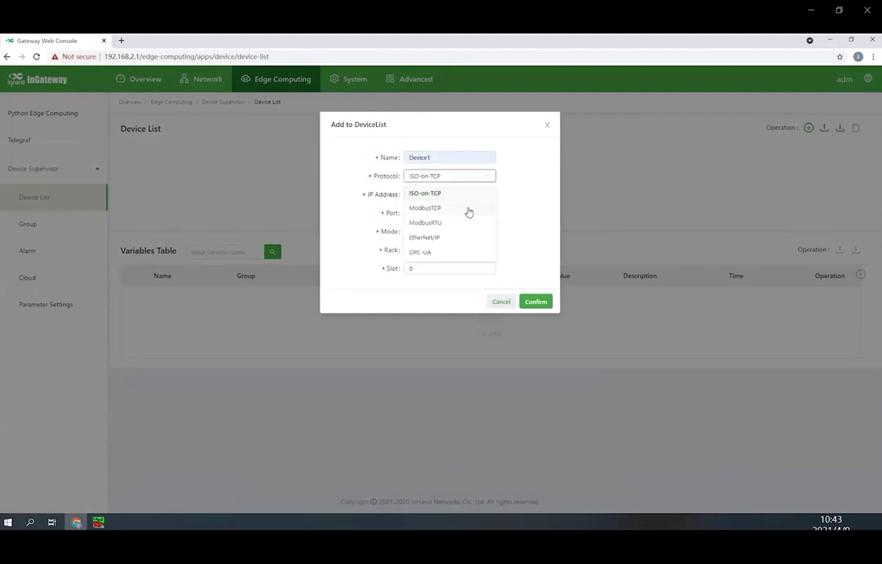
click(469, 208)
click(471, 195)
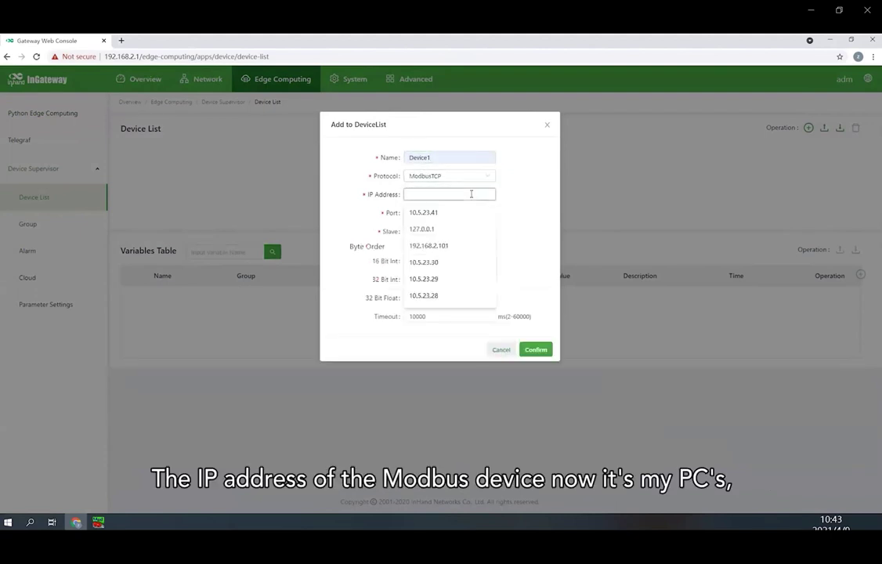
click(471, 247)
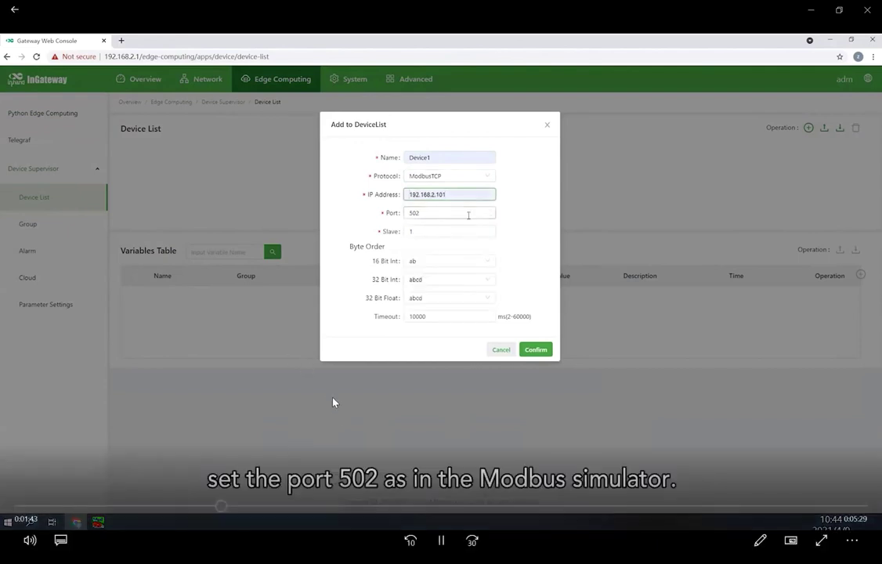
click(468, 215)
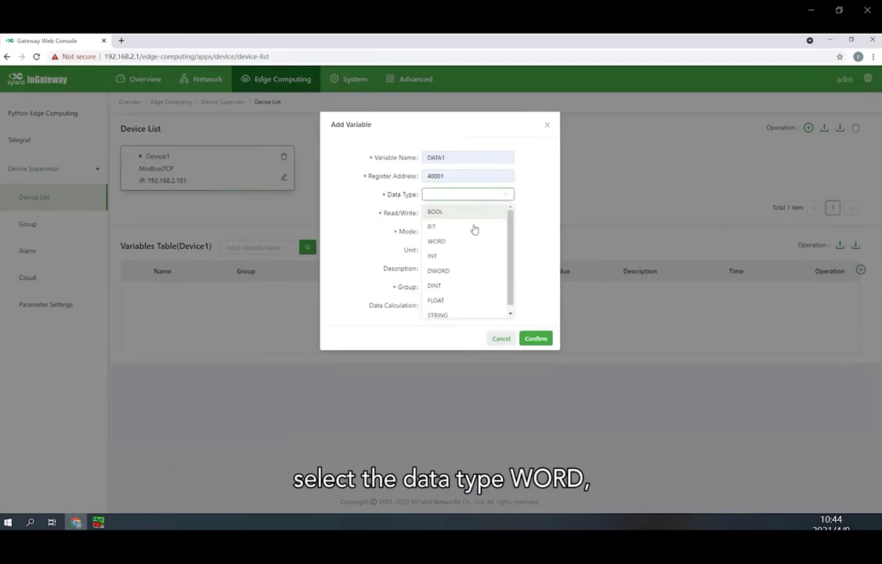
- Make DATA1 a WORD variable with read/write access in Realtime mode, and save it
click(471, 241)
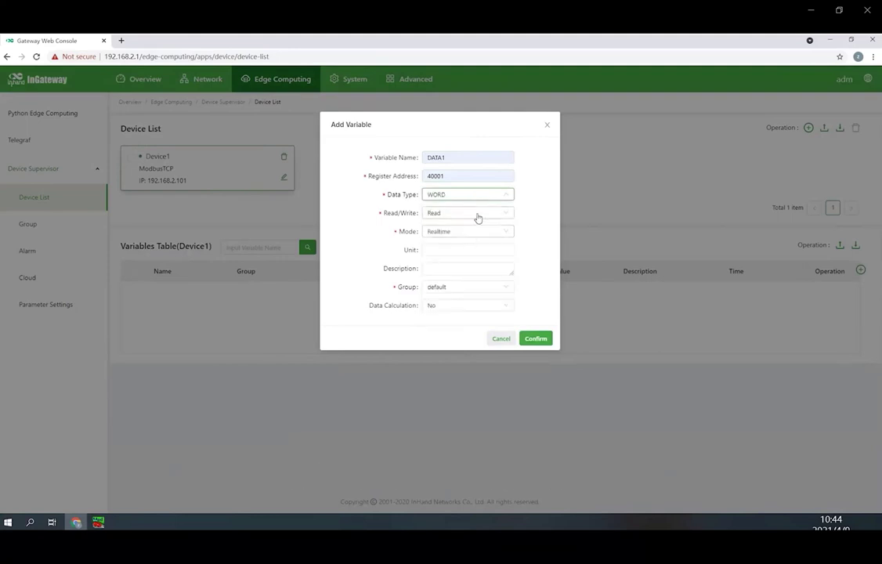
click(475, 216)
click(471, 259)
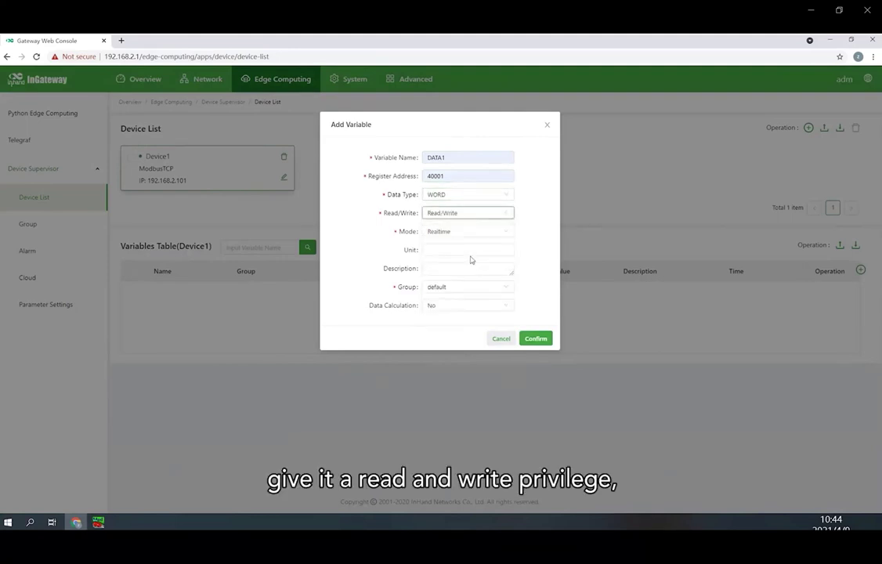
click(479, 235)
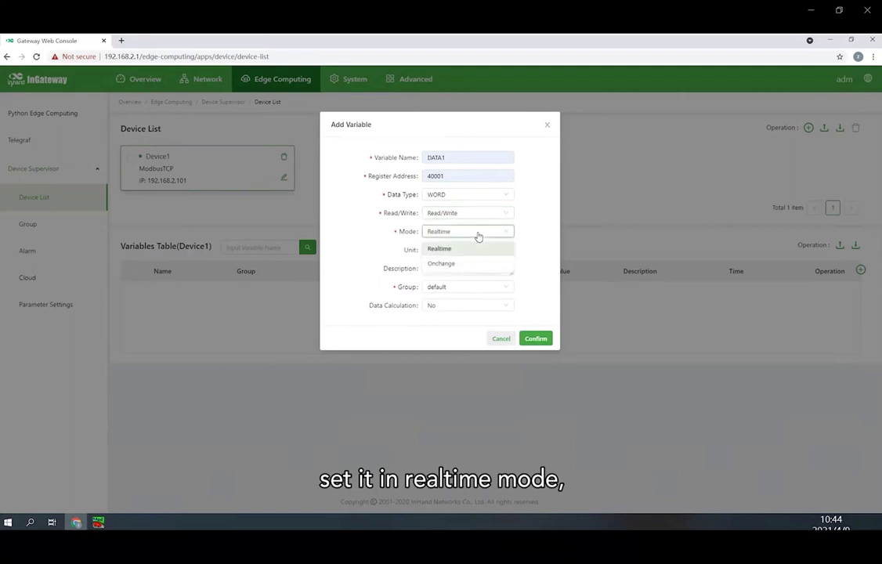
click(477, 235)
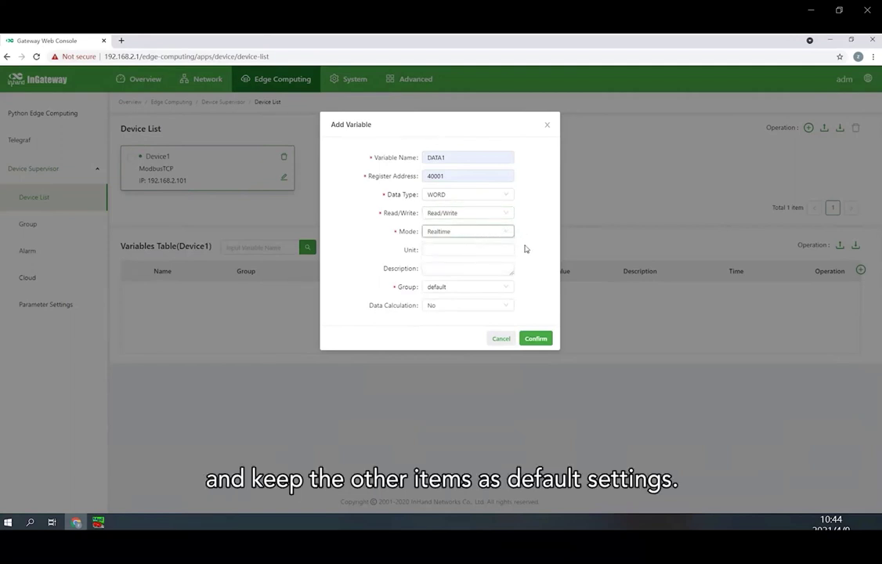
click(538, 338)
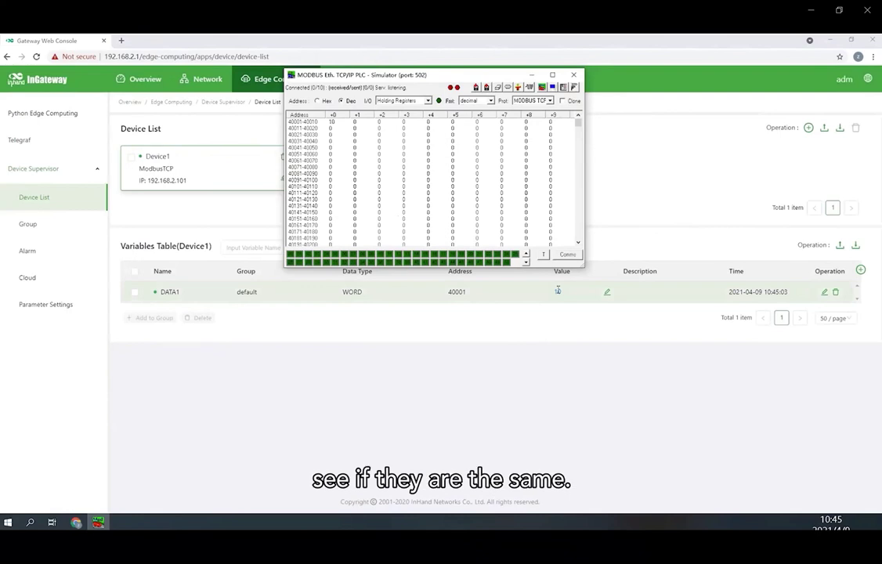
- Start a new alarm strategy under Alarm Strategy, named Warnning1, in the warning group
click(49, 255)
click(48, 253)
click(225, 134)
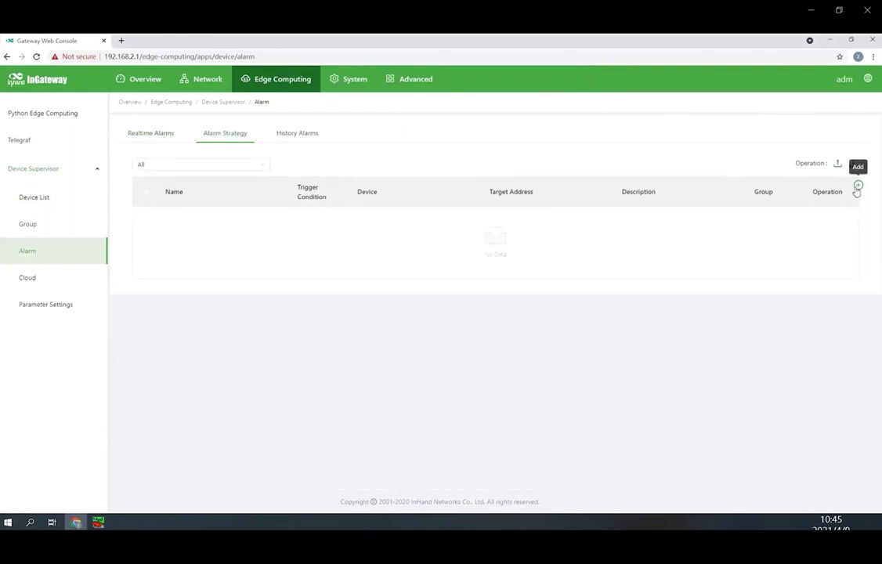
click(858, 185)
click(460, 156)
click(455, 175)
click(454, 175)
click(449, 194)
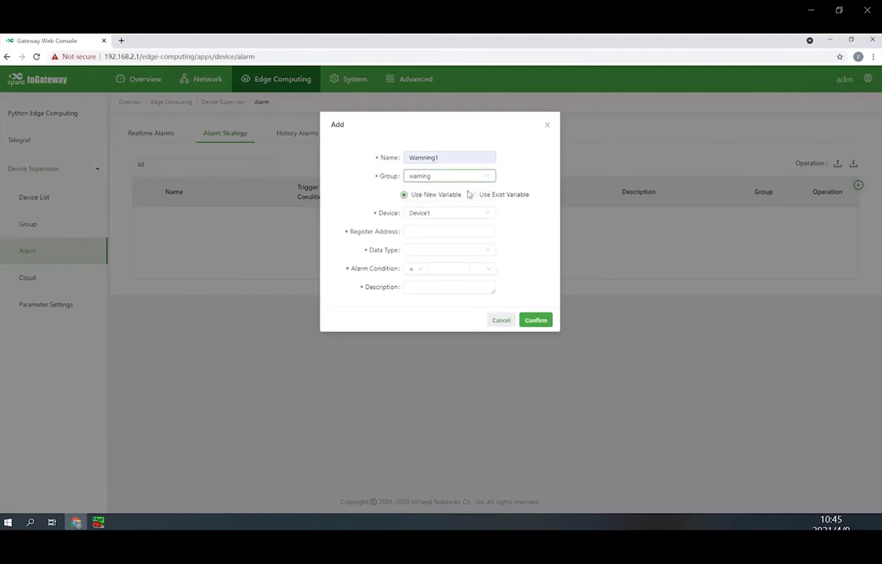
- Watch existing variable DATA1 with condition > 10 AND < 20, description TEST, and save
click(474, 195)
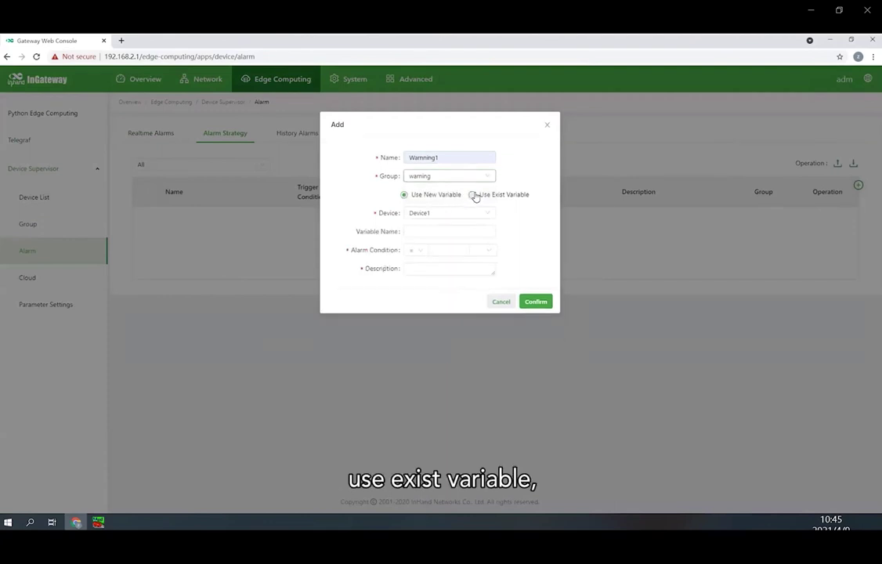
click(449, 230)
text(DATA1)
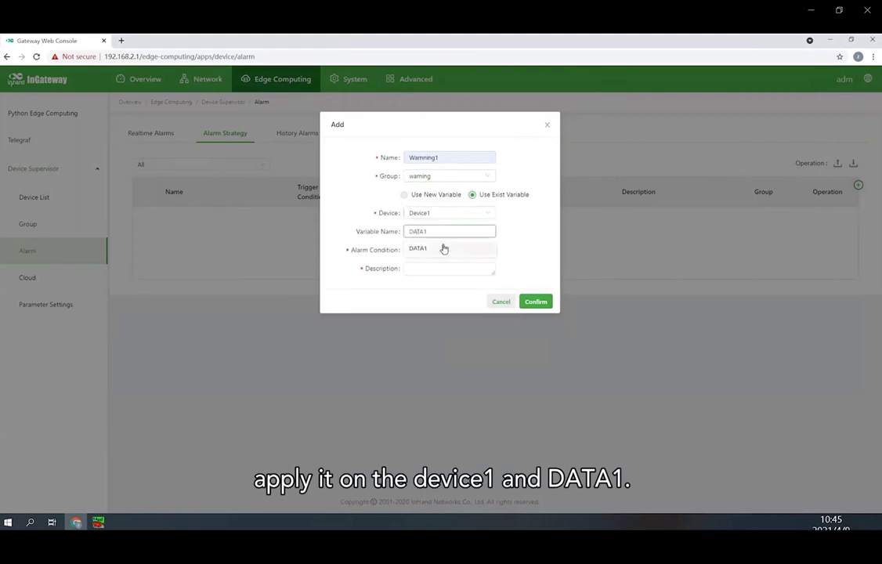
click(443, 246)
click(419, 251)
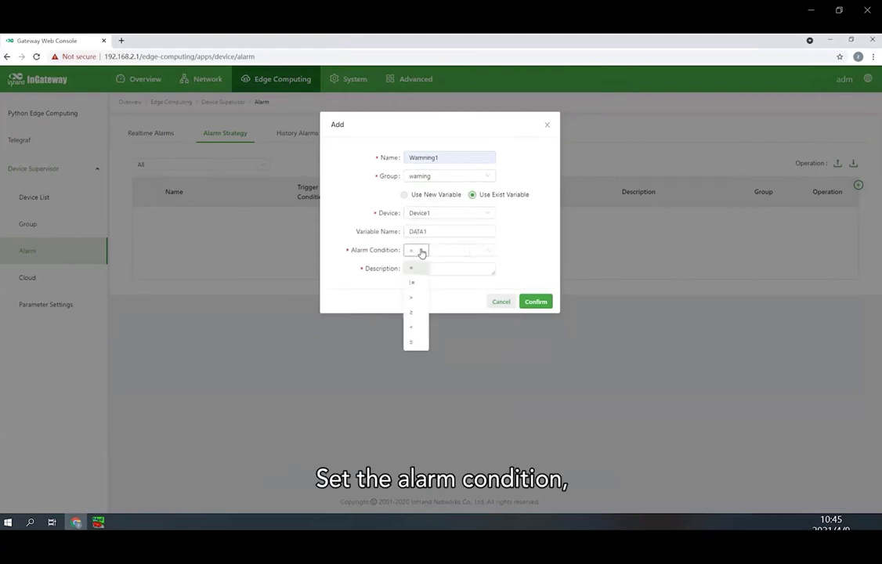
click(416, 296)
text(10)
click(477, 251)
click(478, 279)
click(415, 261)
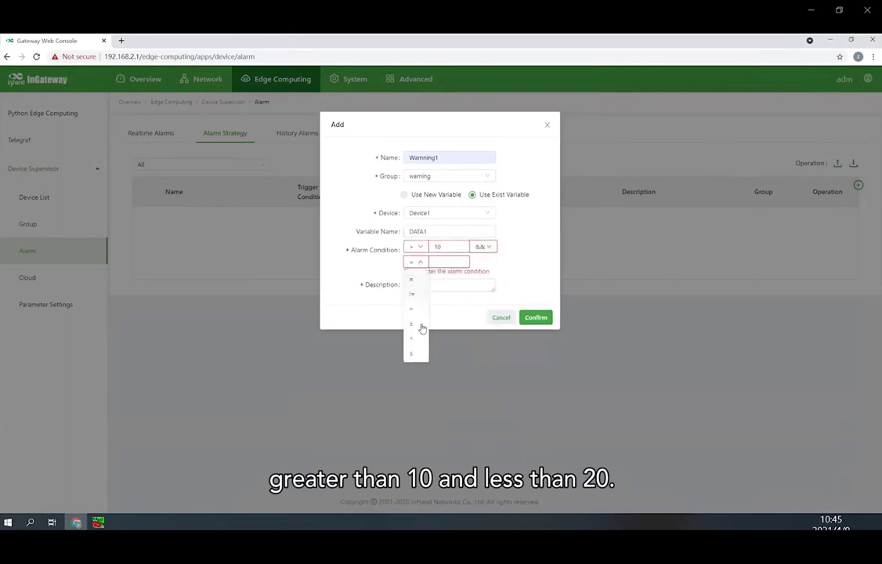
click(444, 262)
text(20)
click(441, 278)
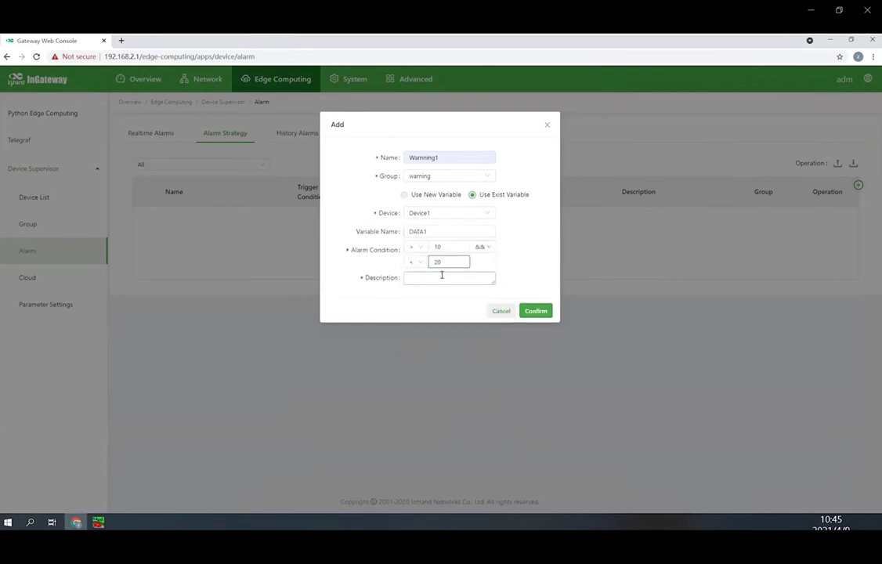
text(TEST1)
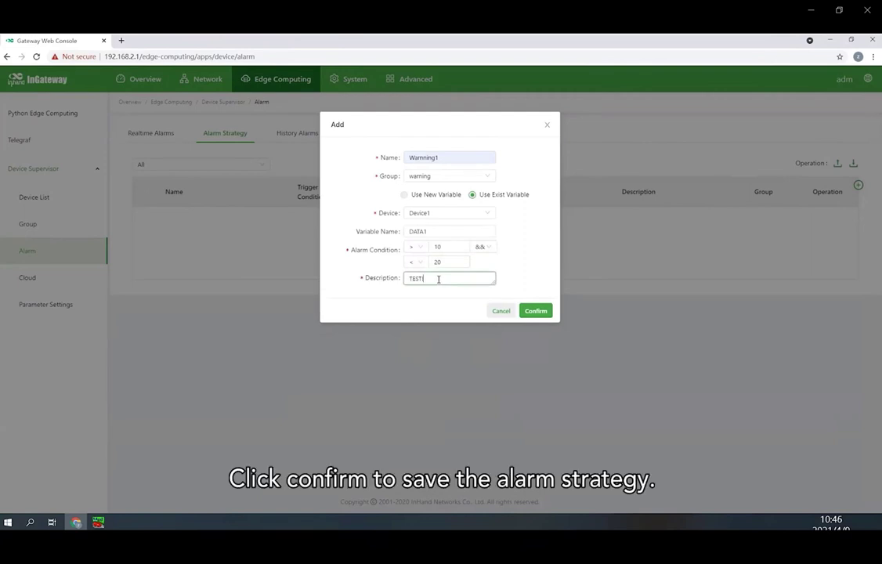
click(539, 315)
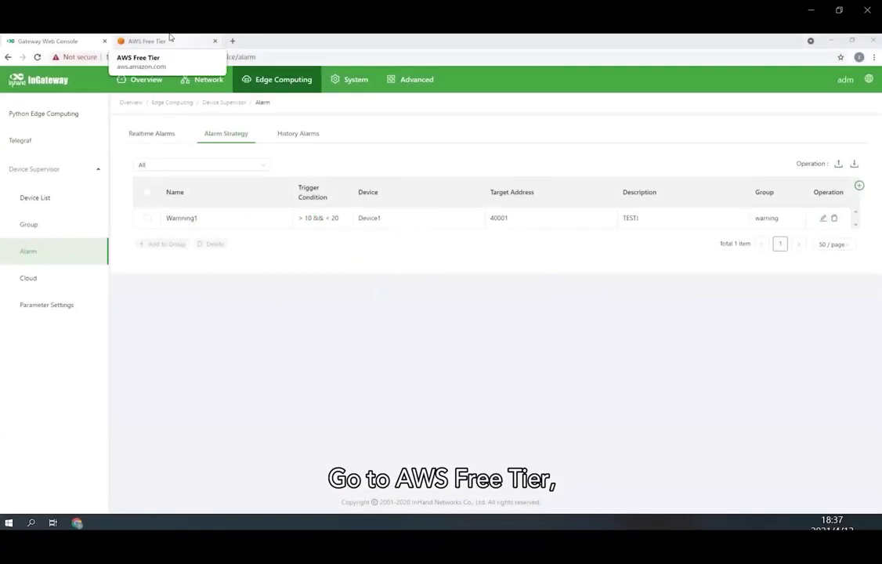
- Sign in to the AWS Console with the saved IAM credentials and open IoT Core's Things list
click(170, 39)
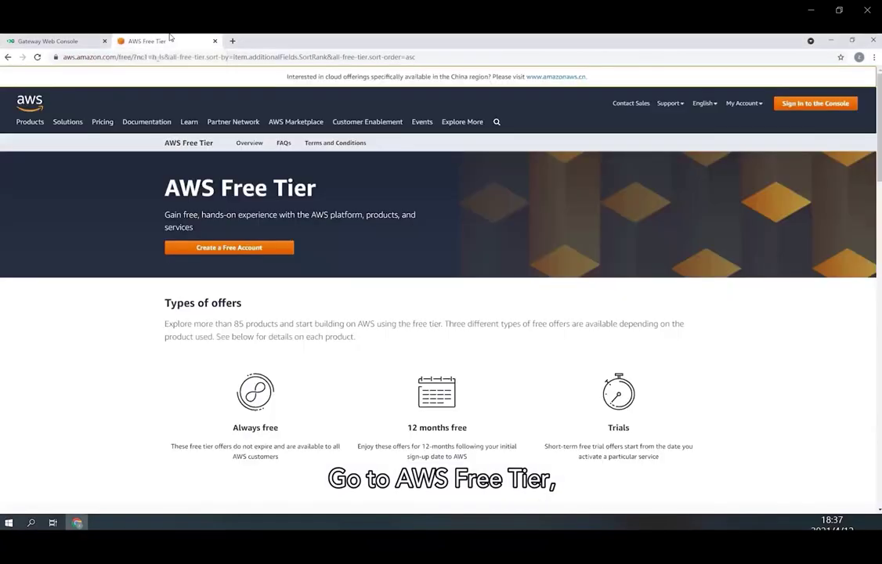
click(840, 107)
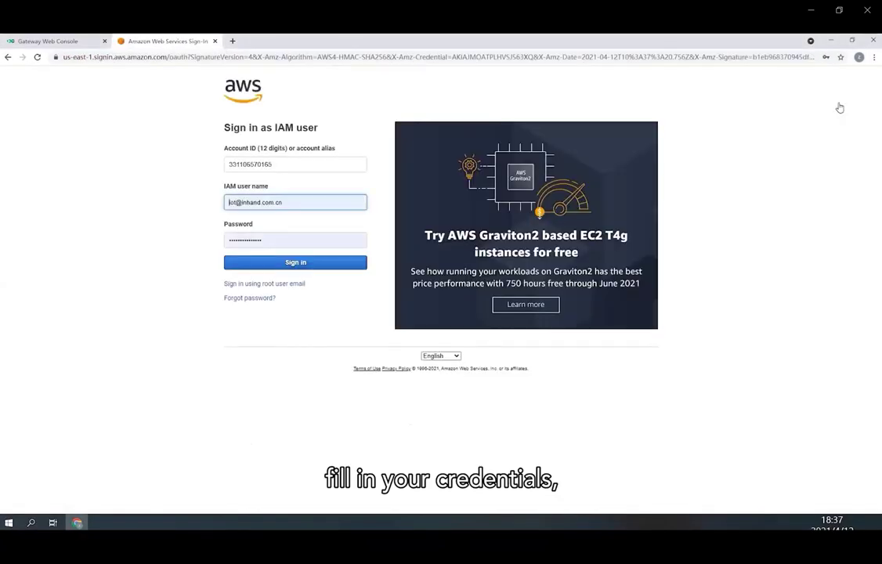
click(343, 264)
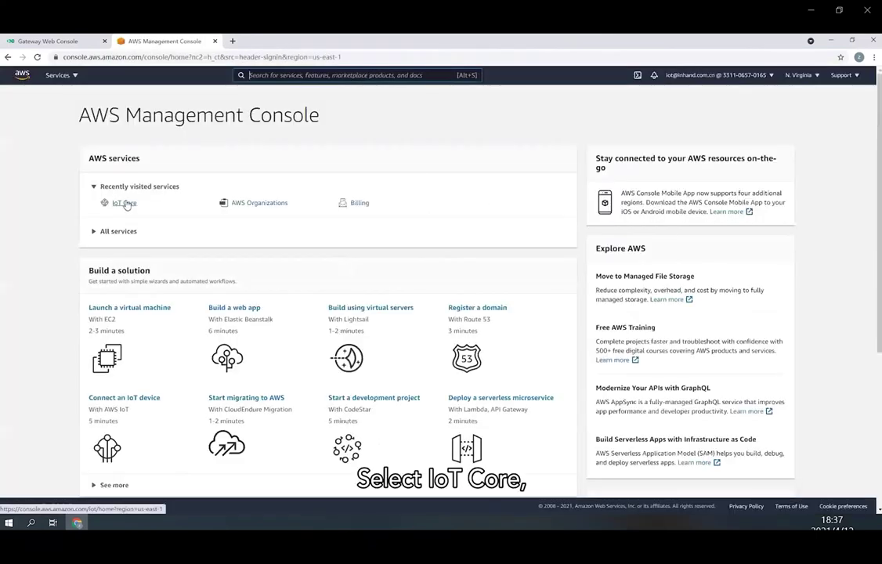
click(124, 203)
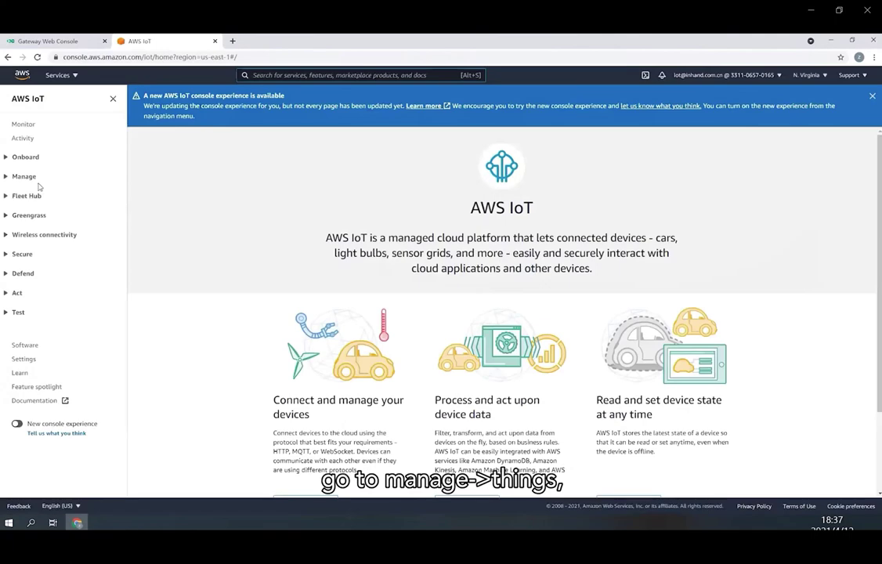
click(31, 178)
click(27, 191)
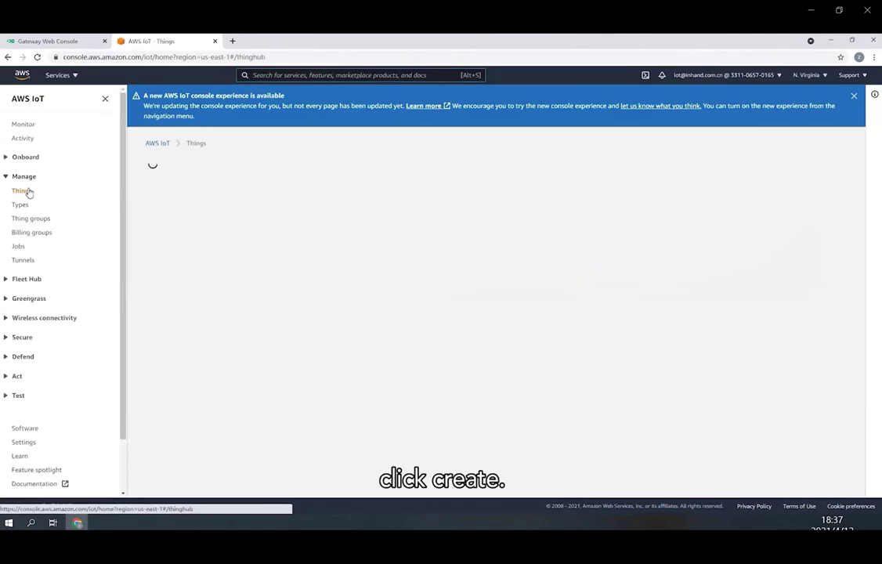
- Register a single thing named test123 and choose one-click certificate creation
click(815, 163)
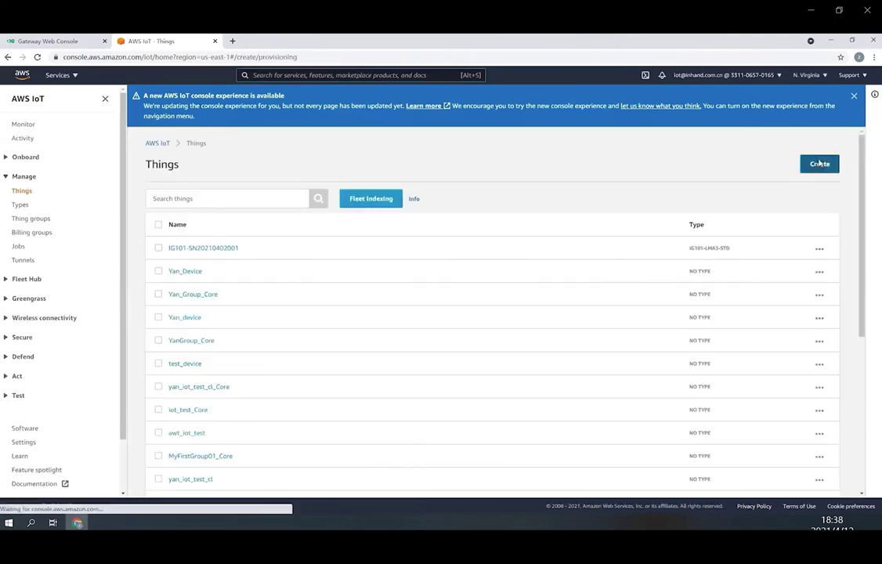
click(552, 271)
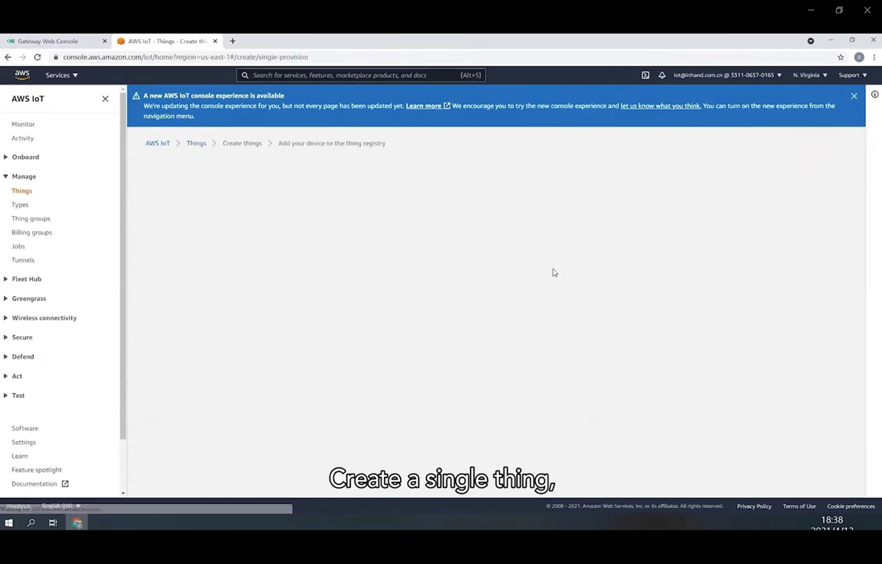
click(280, 250)
text(test123)
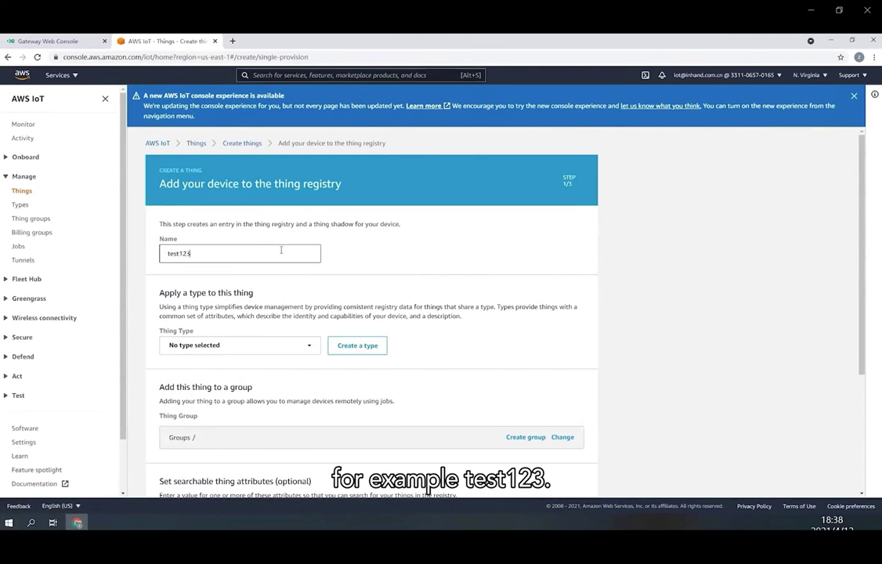
scroll(559, 435, down, 3)
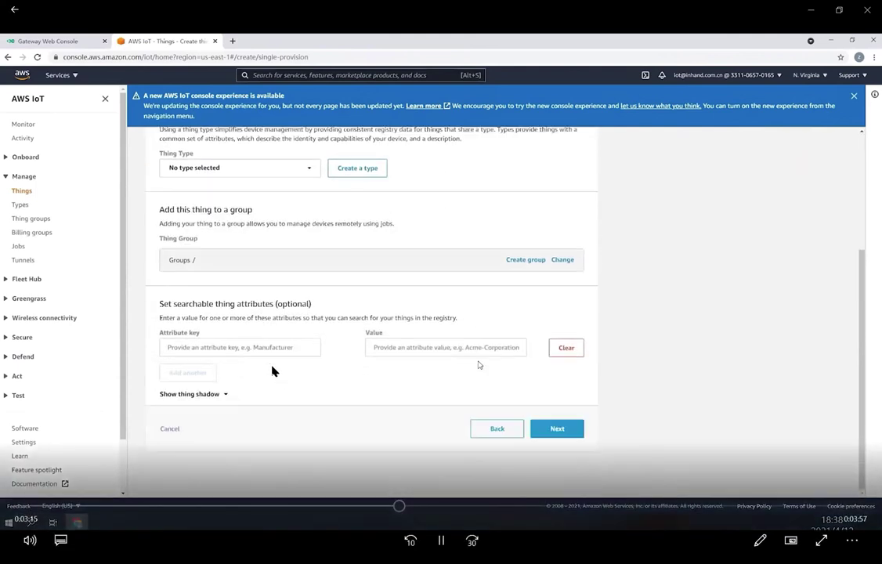
click(557, 429)
click(557, 272)
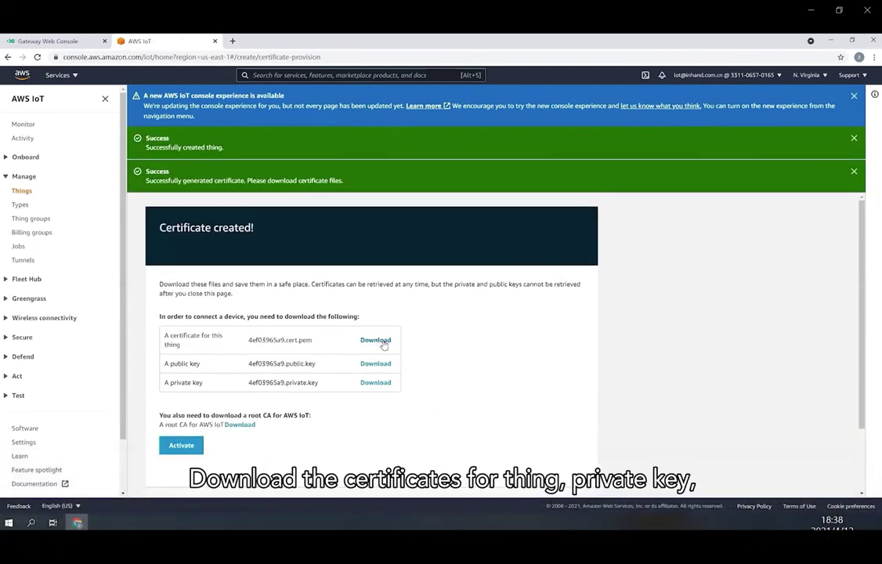
- Download the thing's certificate, private key and root CA, activate the certificate, and finish
click(378, 341)
click(378, 383)
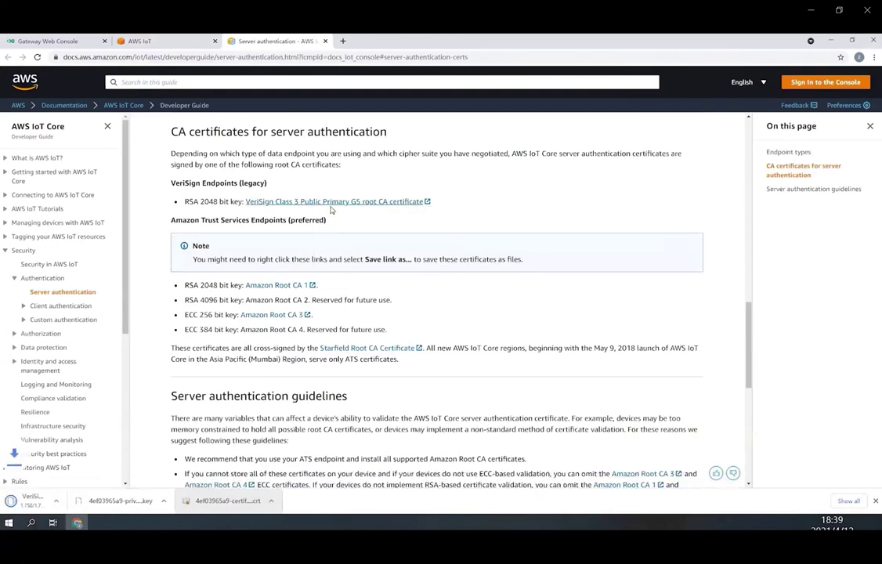
click(167, 41)
click(188, 445)
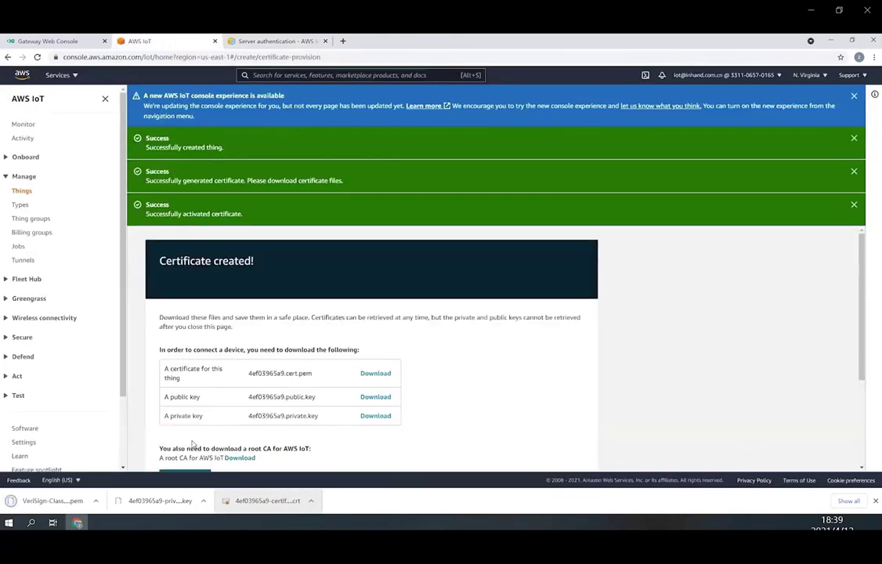
scroll(418, 417, down, 2)
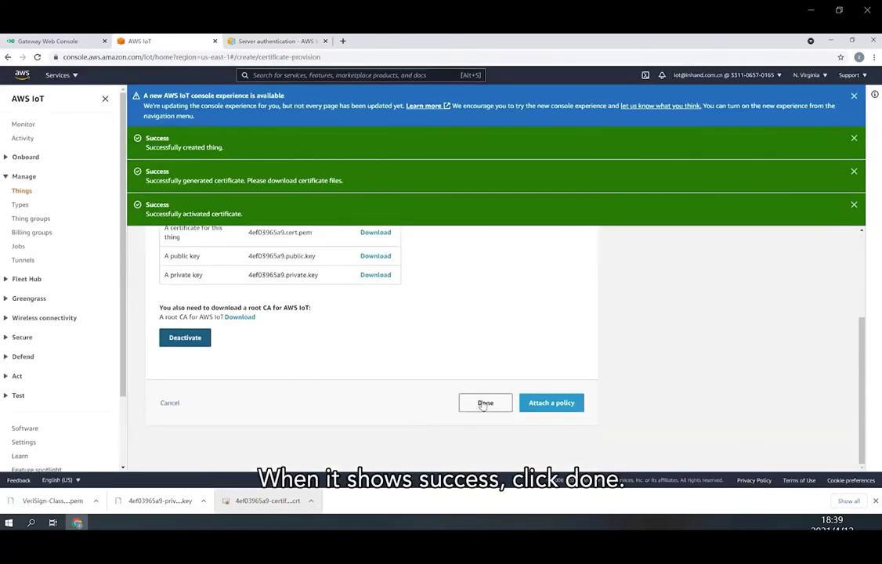
click(484, 403)
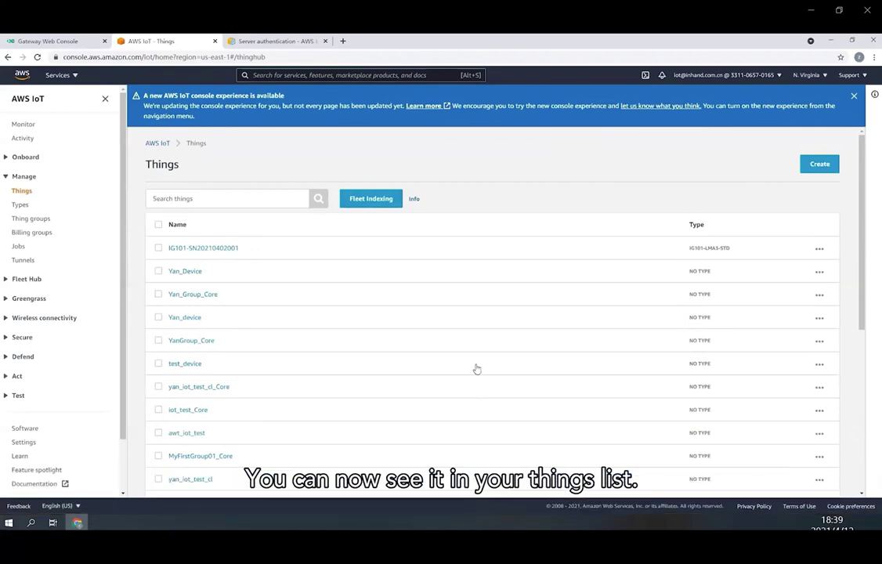
- Go to Secure > Policies and start a new policy named test123
scroll(462, 362, down, 4)
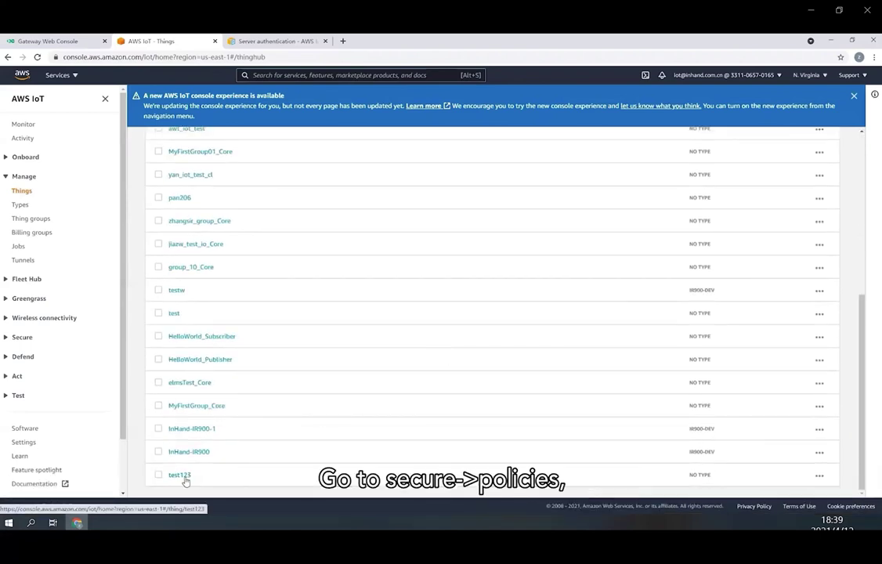
click(35, 338)
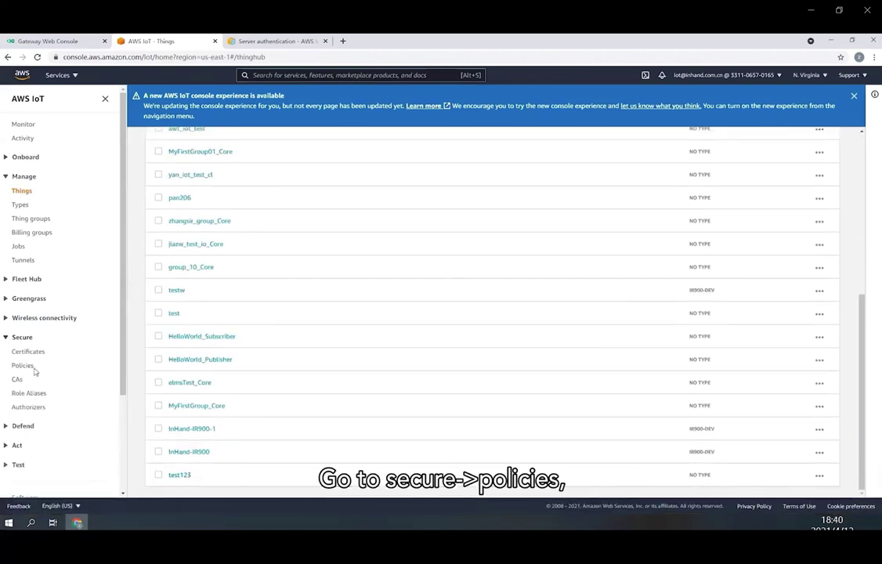
click(32, 368)
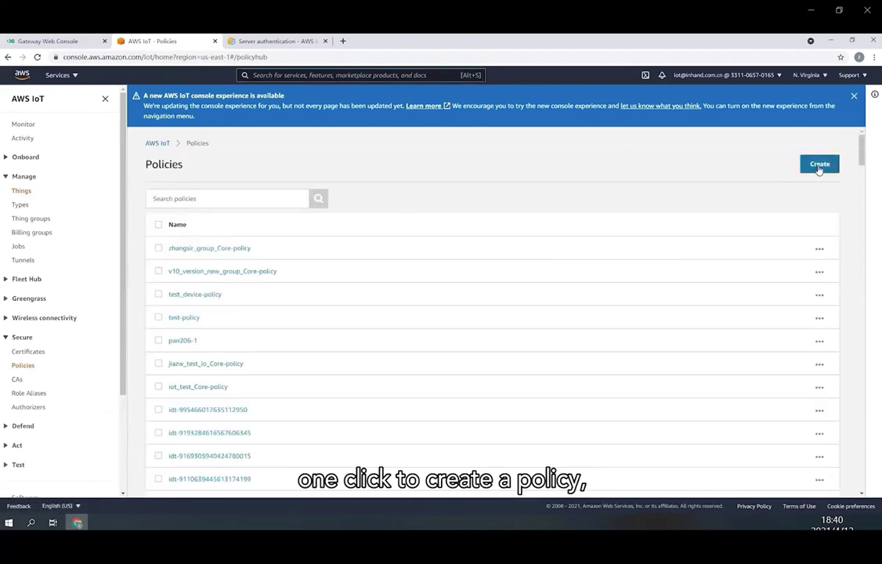
click(820, 165)
click(259, 248)
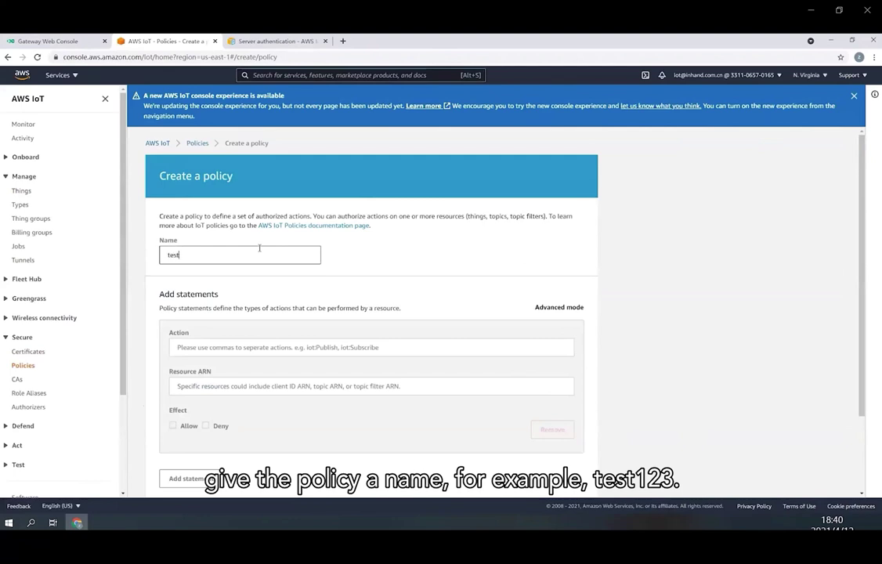
- Give the policy an Allow statement for action iot:* on resource ARN *, and create it
click(232, 352)
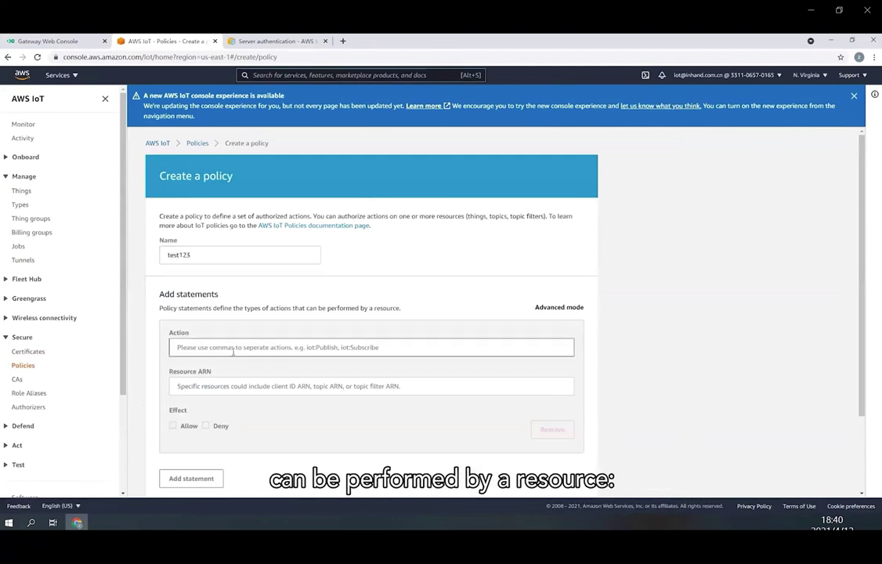
text(io)
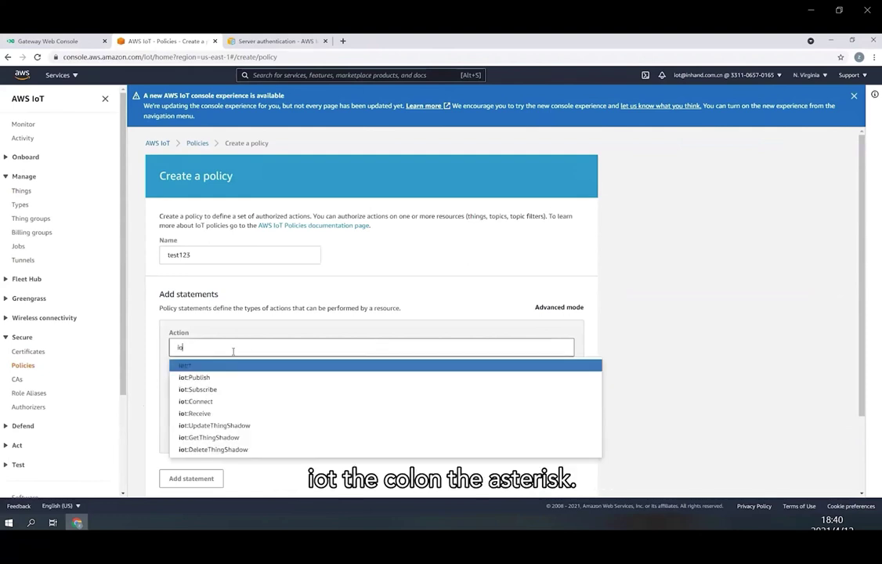
text(t)
key(Return)
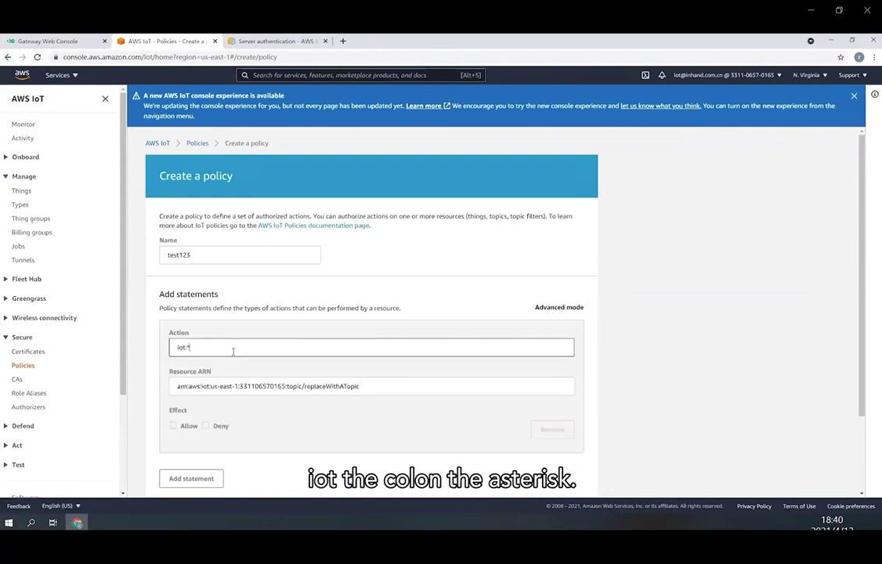
click(240, 384)
key(ctrl+a)
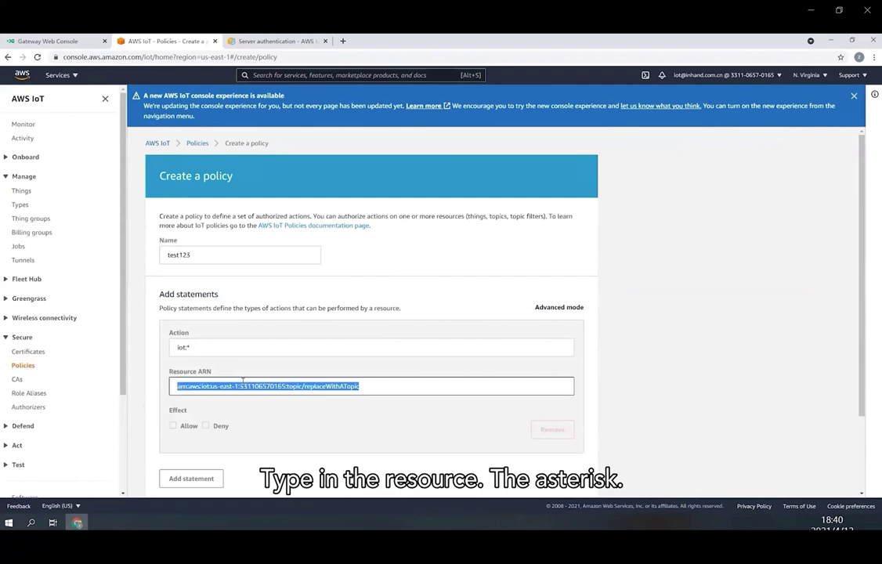
text(*)
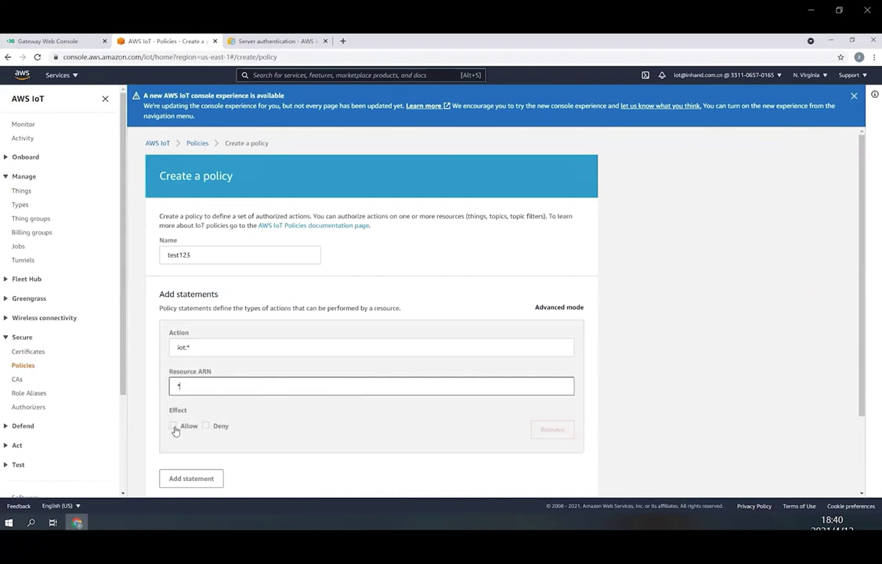
click(174, 427)
scroll(174, 430, down, 2)
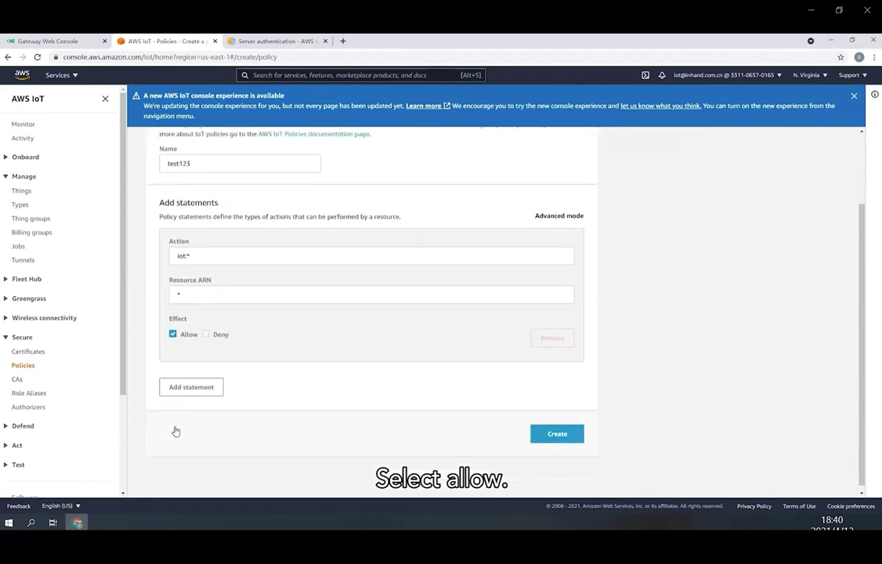
click(555, 434)
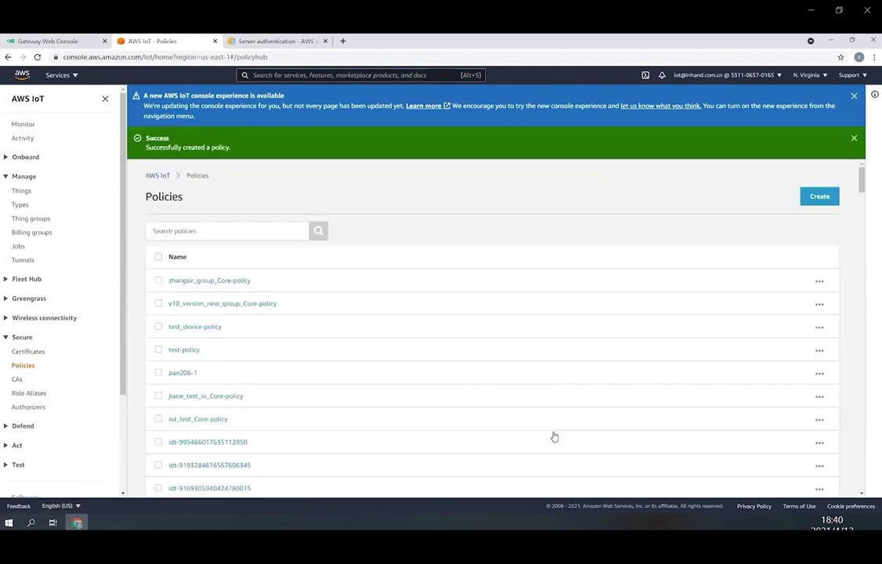
scroll(554, 436, down, 10)
- Attach the test123 policy to the first certificate in the Certificates list
scroll(555, 436, down, 10)
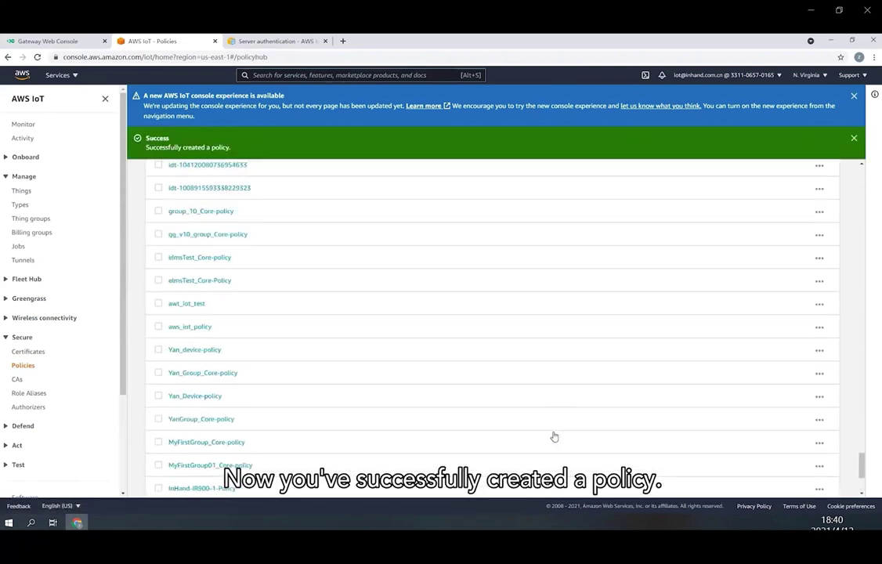
click(29, 352)
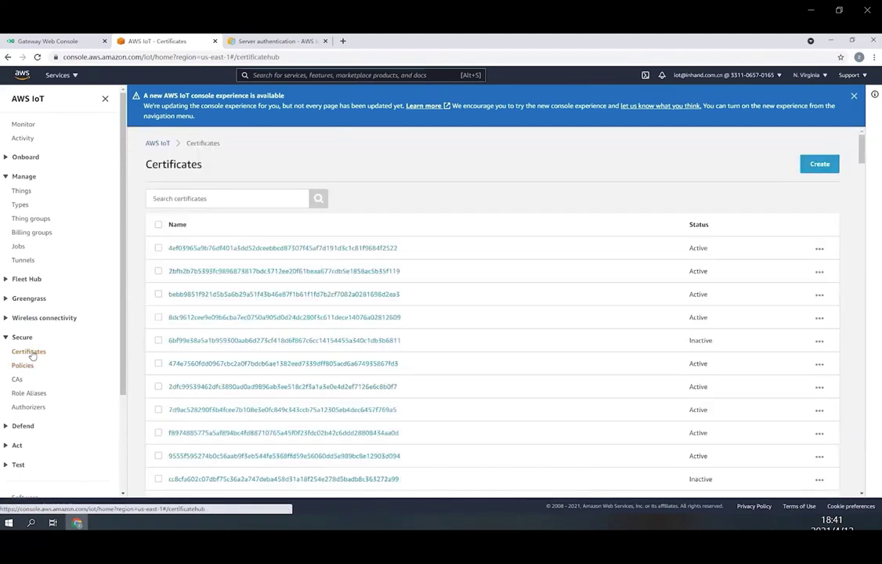
click(819, 249)
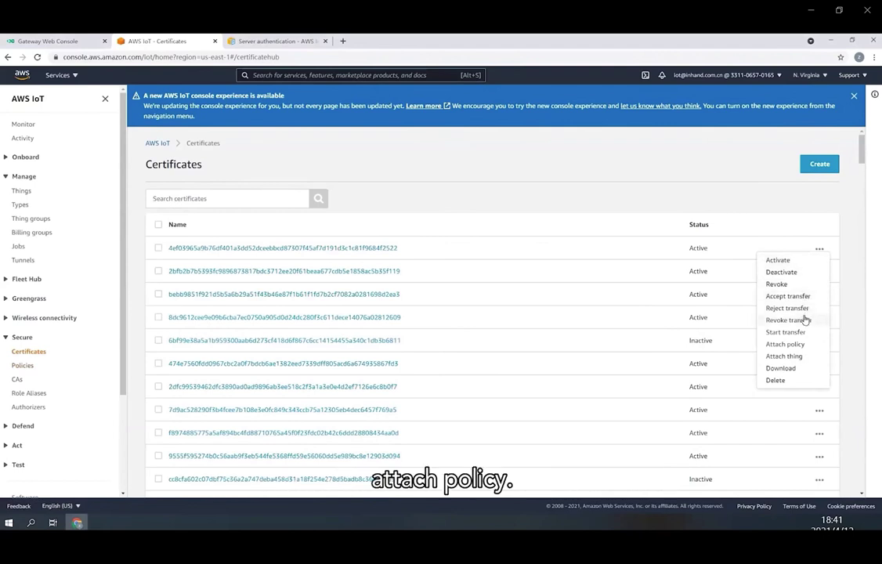
click(801, 346)
scroll(526, 291, down, 15)
click(295, 380)
click(591, 424)
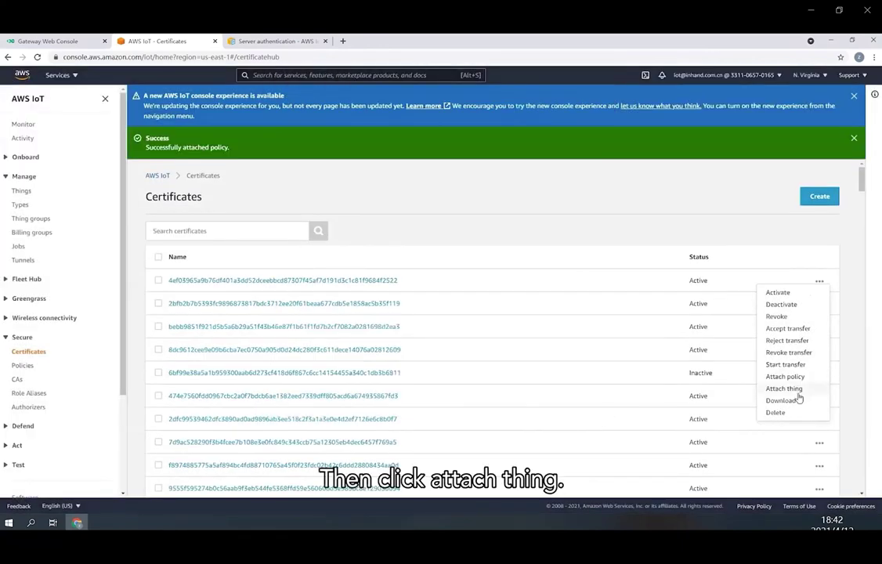
- Attach the test123 thing to the same certificate
click(791, 391)
scroll(366, 345, down, 5)
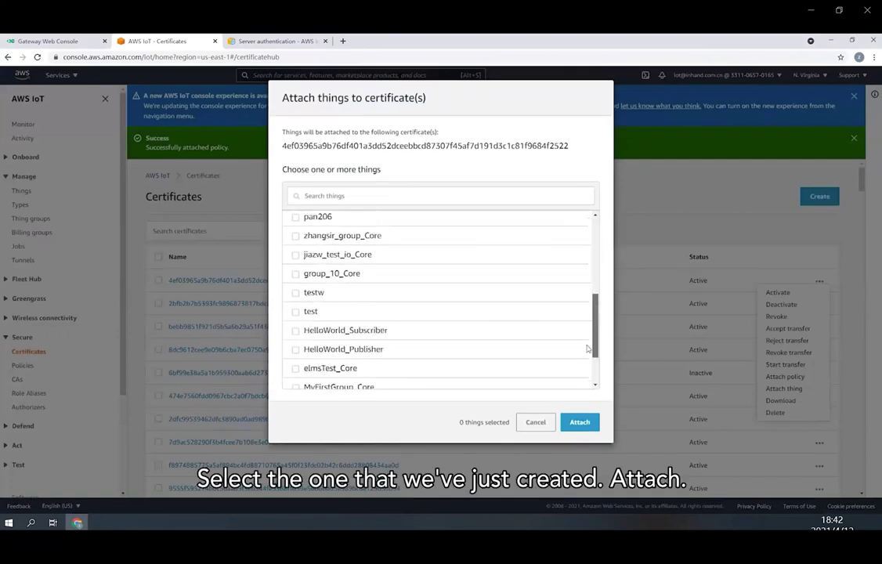
click(296, 379)
click(578, 421)
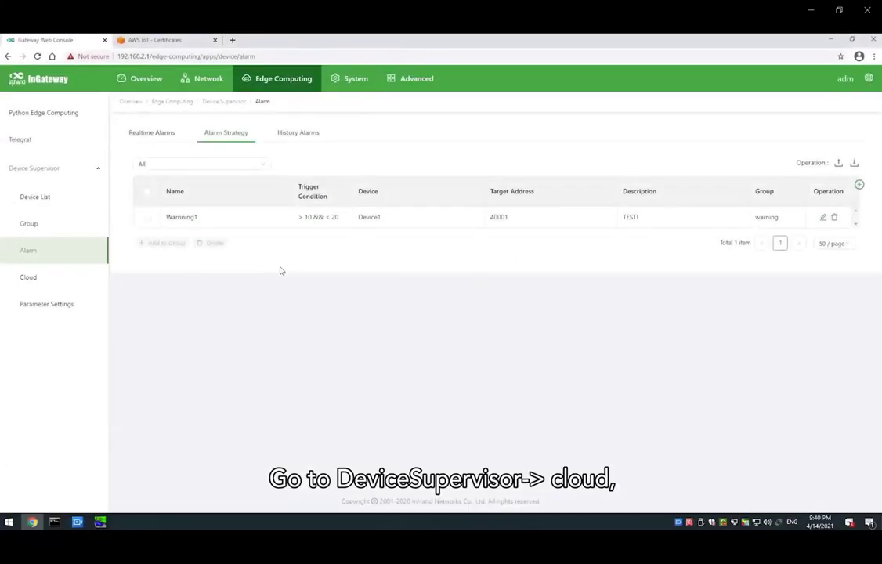
- Enable the gateway's Cloud Service and set its type to AWS IoT
click(39, 277)
click(287, 192)
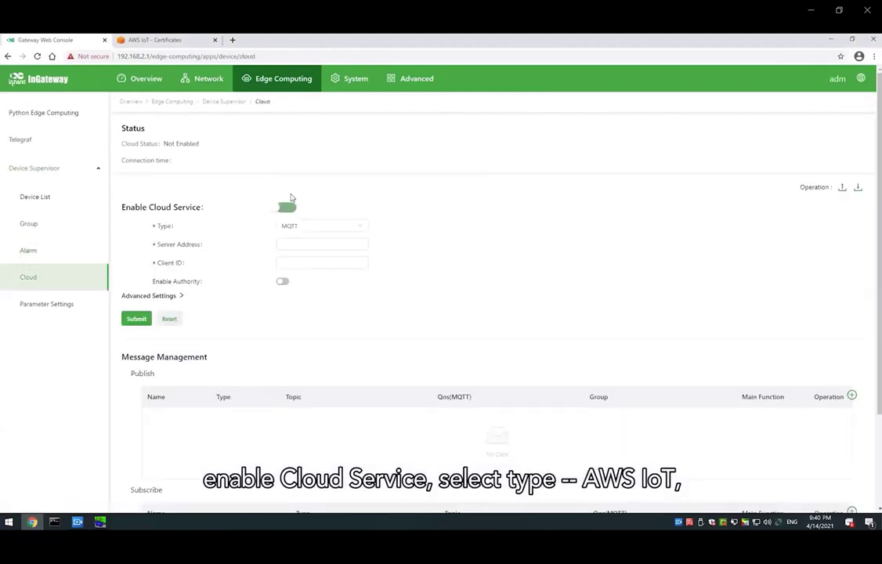
click(292, 228)
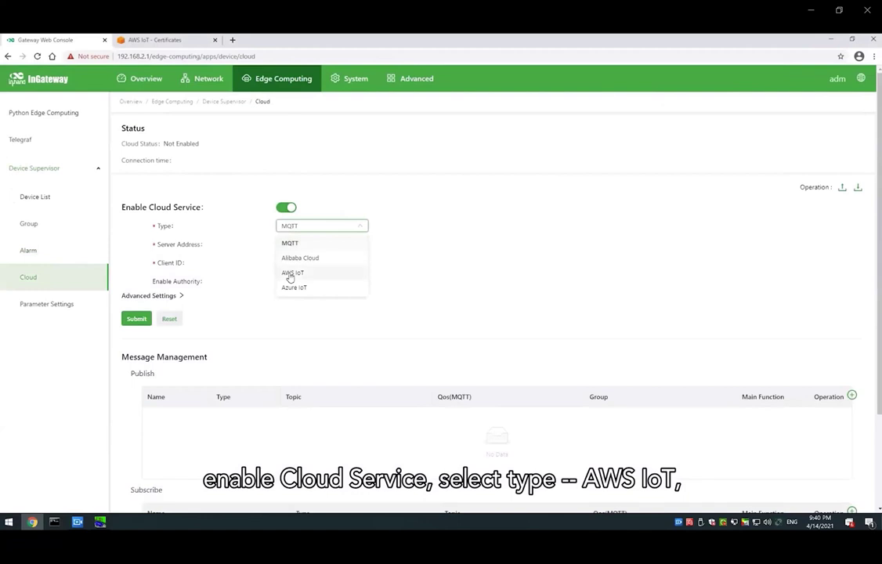
click(292, 273)
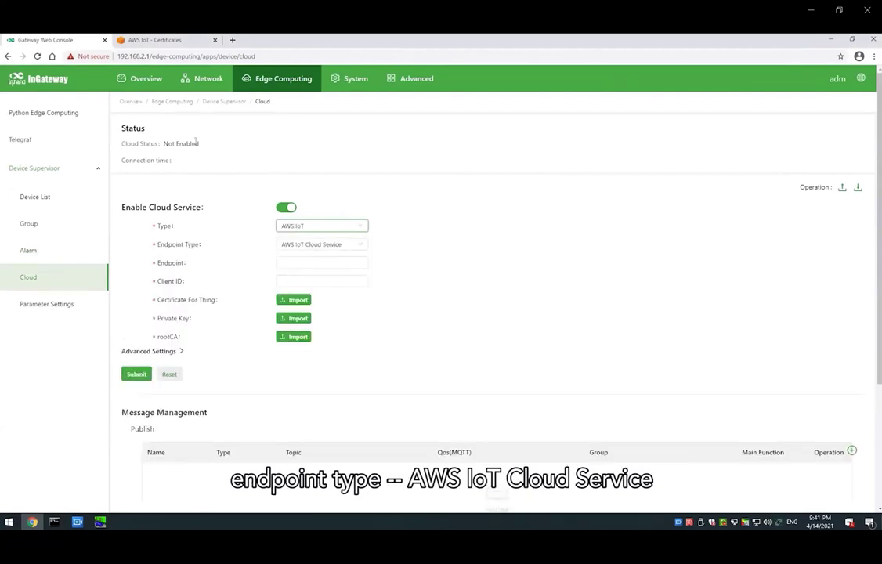
- Copy the custom endpoint from AWS IoT Settings into the gateway and set Client ID to awsiot
click(152, 40)
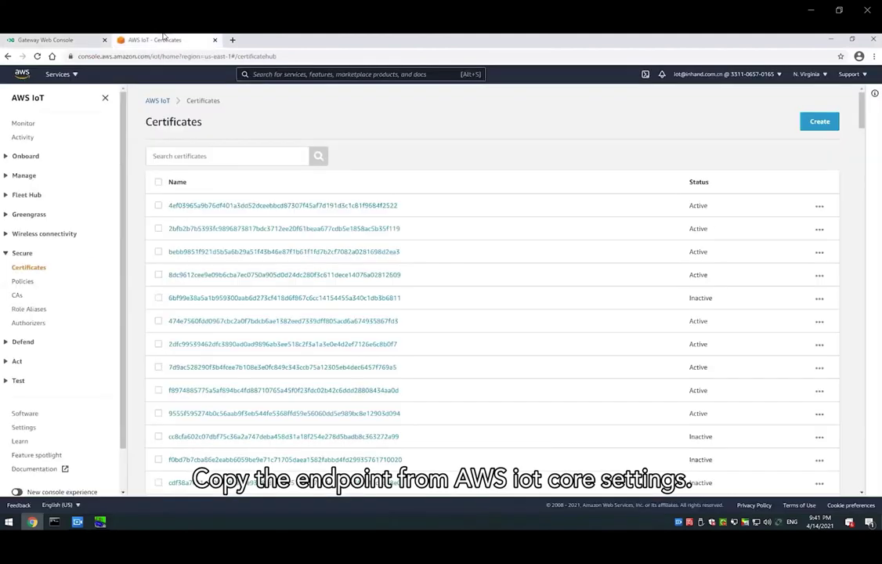
click(24, 427)
drag(159, 270, 332, 277)
key(ctrl+shift+Tab)
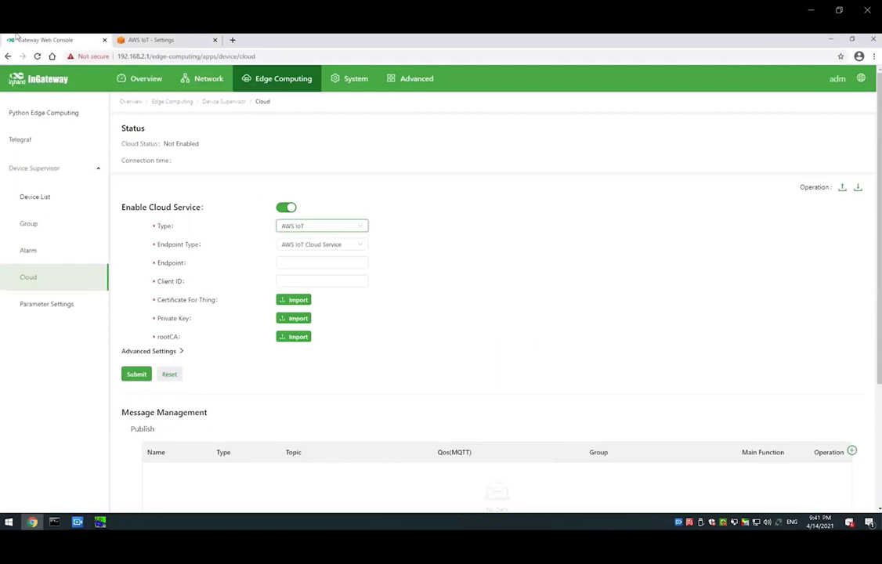
click(326, 262)
key(ctrl+v)
click(318, 280)
text(awsiot)
click(299, 303)
- Import the 4ef03965a9 certificate, private key and VeriSign root CA files
click(192, 123)
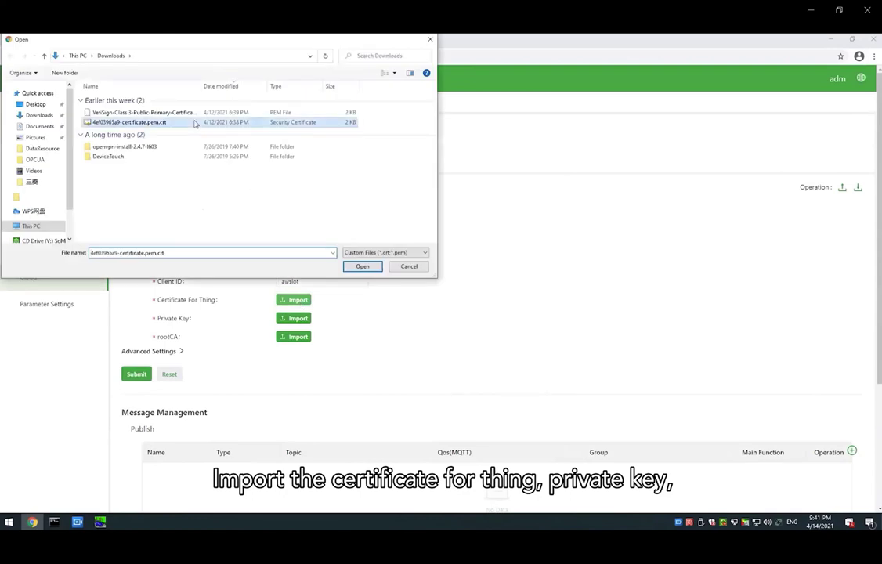
double_click(194, 123)
click(294, 318)
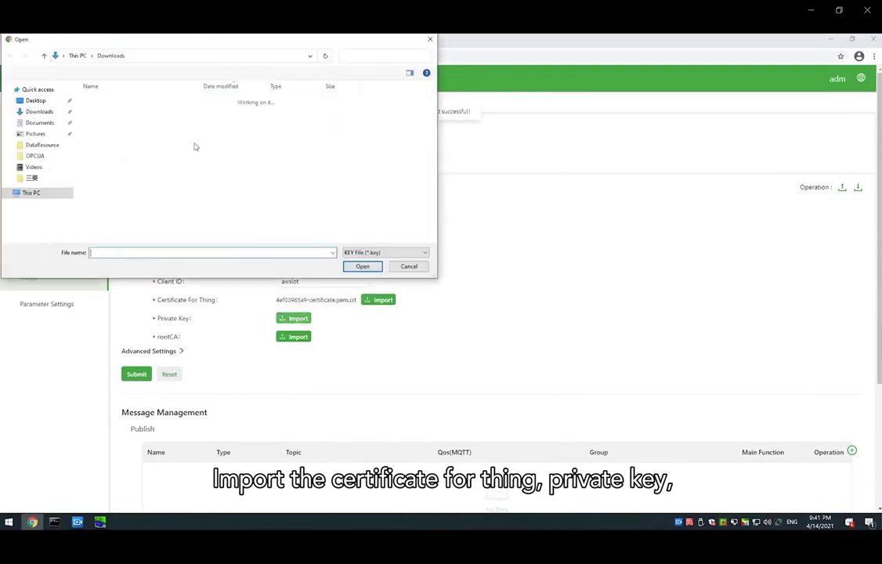
double_click(177, 112)
click(288, 341)
double_click(185, 116)
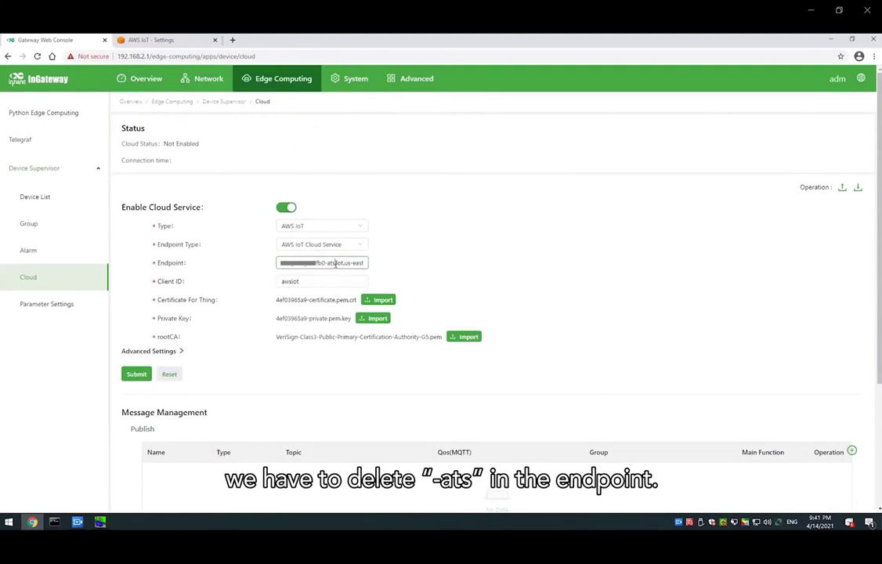
- Remove -ats from the endpoint and submit the AWS IoT cloud settings
click(336, 263)
key(BackSpace)
key(BackSpace)
key(BackSpace)
key(BackSpace)
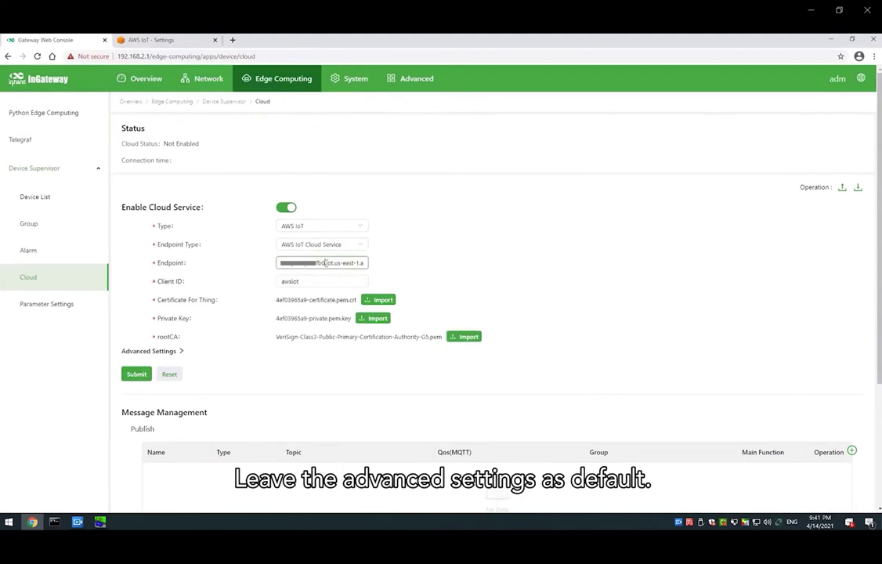
click(130, 377)
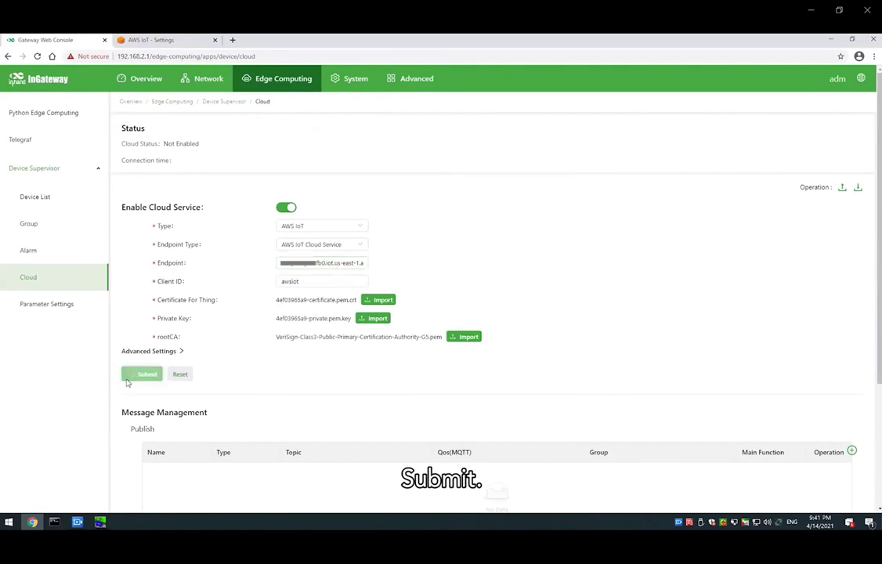
- Add publish entry 'upload' on awsiot/test at QoS 1, sending the default data group
drag(186, 141, 235, 149)
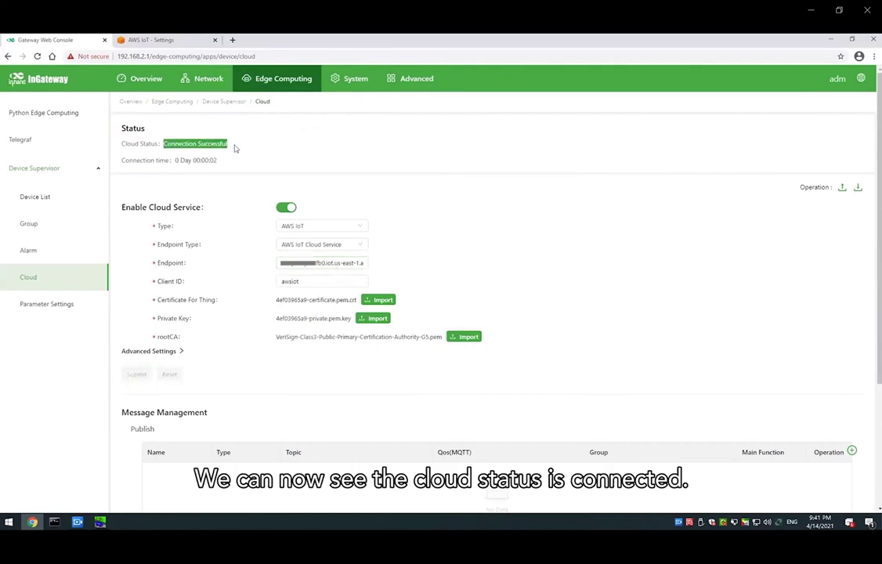
click(234, 148)
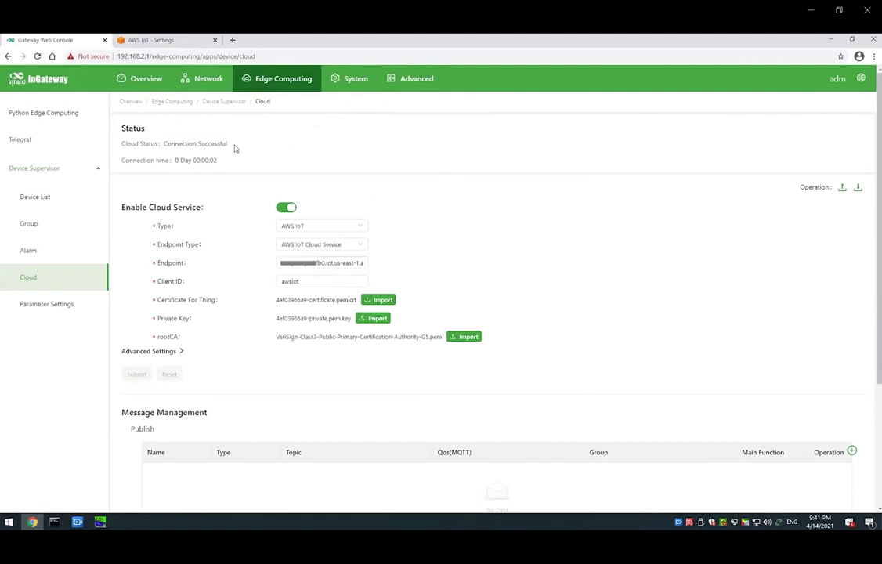
click(853, 452)
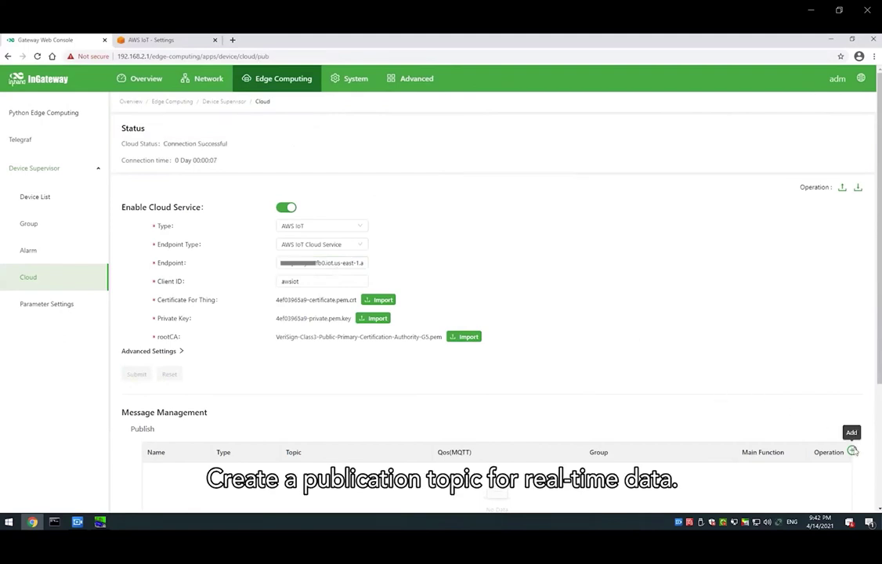
click(269, 149)
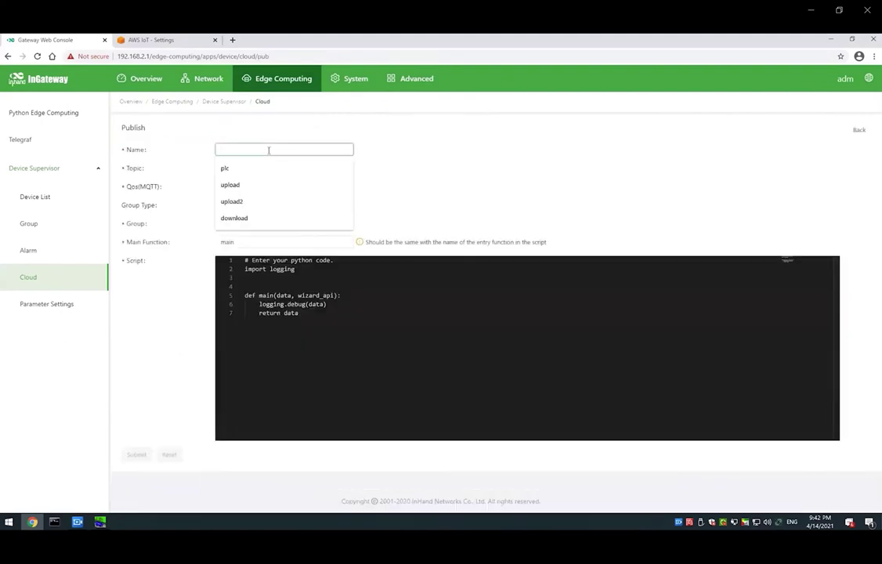
click(259, 186)
click(262, 169)
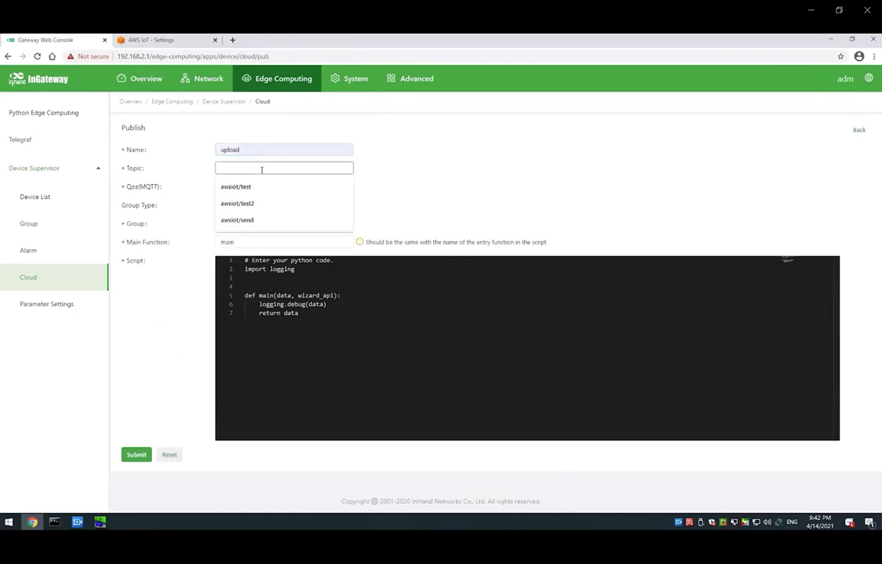
click(260, 189)
click(259, 188)
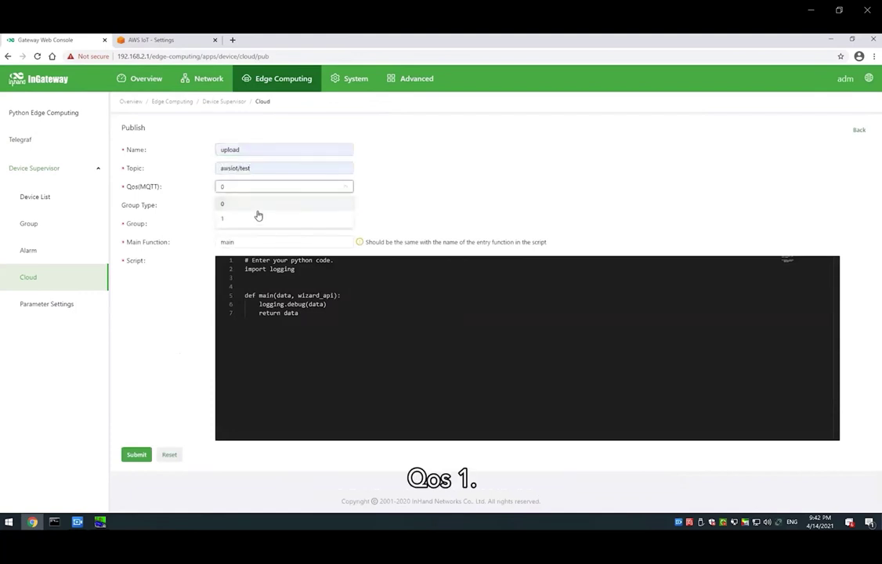
click(258, 218)
click(257, 219)
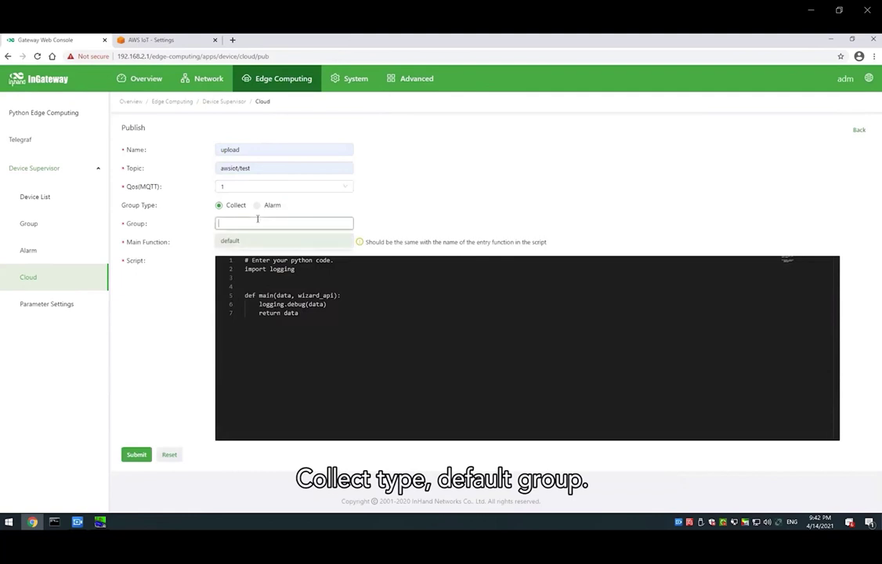
click(258, 237)
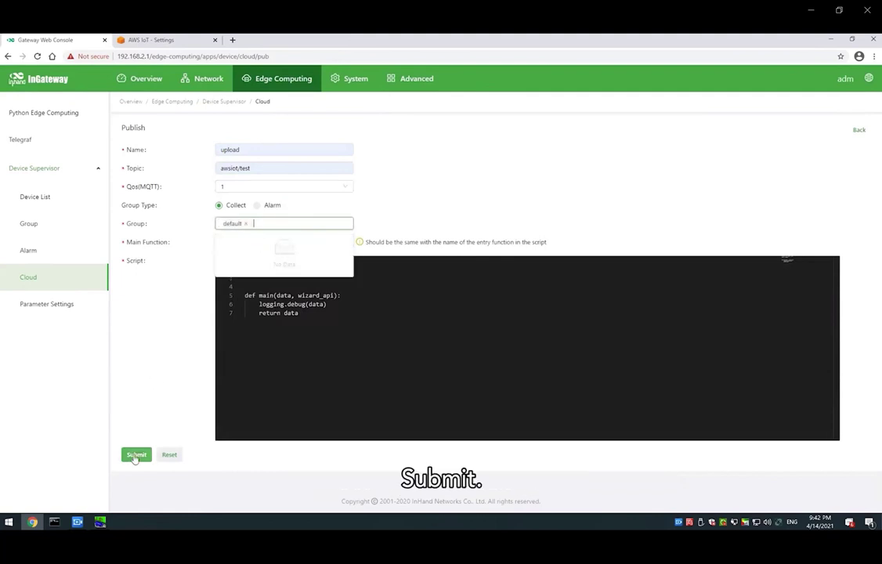
click(135, 455)
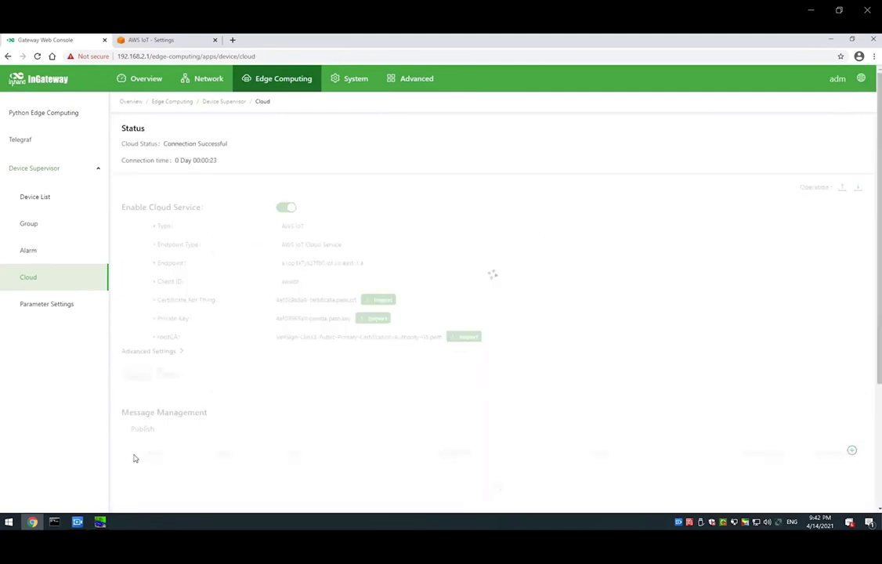
- Add publish entry 'upload2' on awsiot/test2 at QoS 1, sending the warning alarm group
click(853, 451)
click(319, 149)
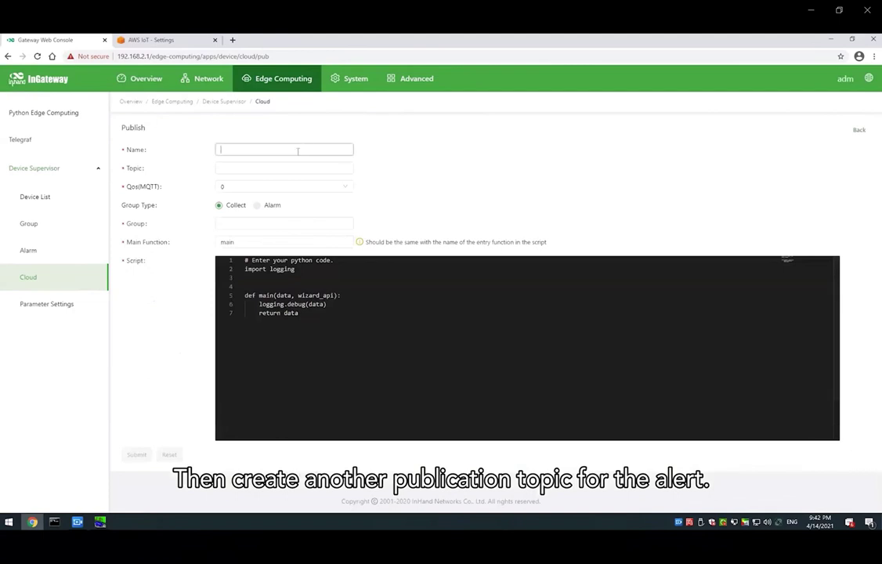
click(277, 200)
click(277, 169)
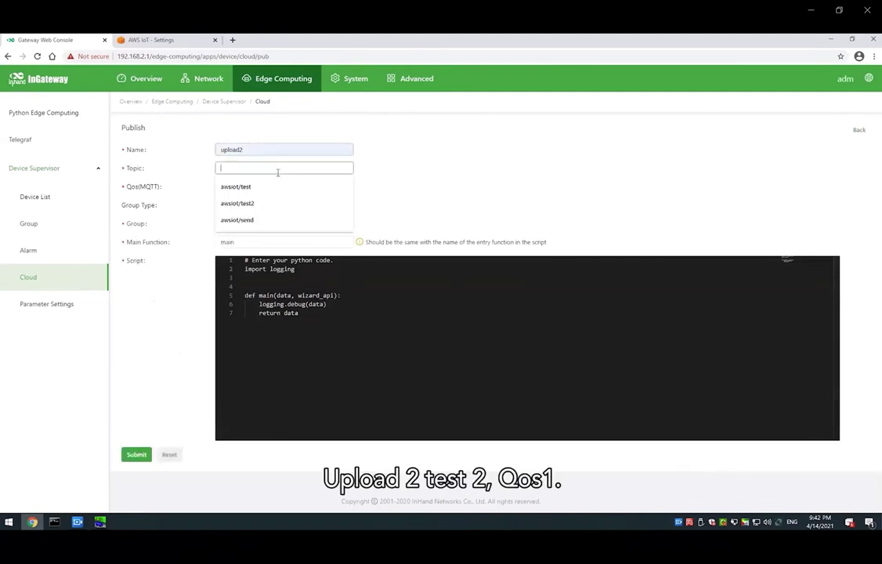
click(268, 203)
click(271, 189)
click(264, 219)
click(268, 205)
click(262, 221)
click(260, 242)
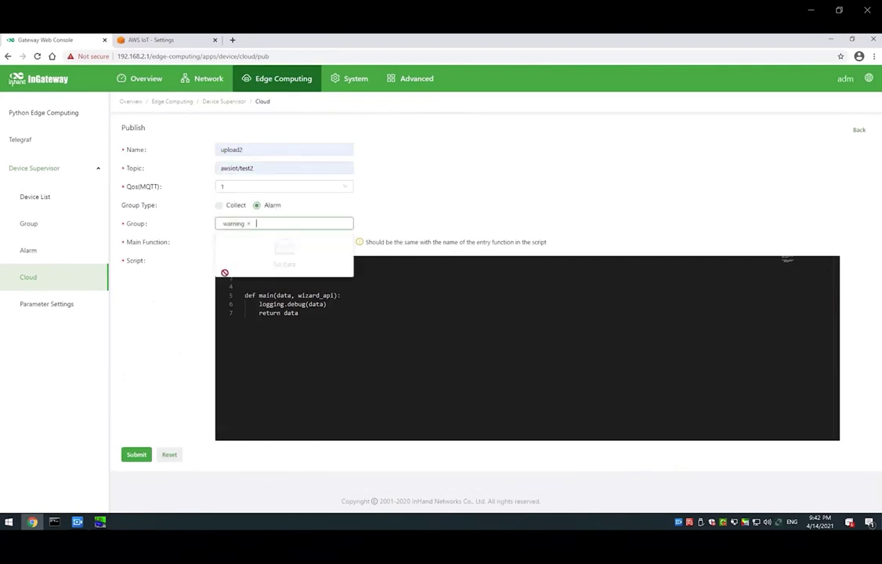
click(136, 455)
scroll(280, 370, down, 1)
scroll(135, 459, down, 1)
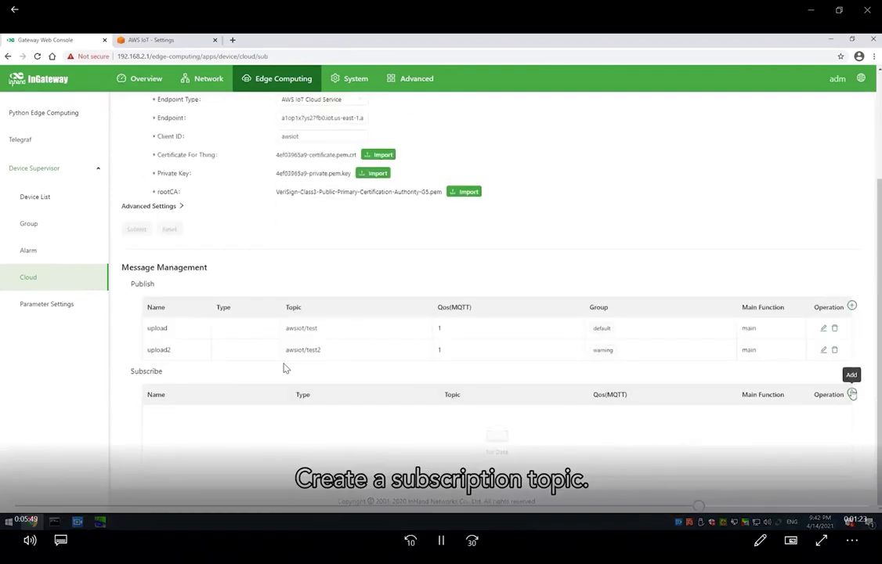
- Add subscription 'download' on awsiot/send at QoS 1, changing script line 7's logging.debug to logging.info
click(852, 392)
click(237, 146)
click(233, 217)
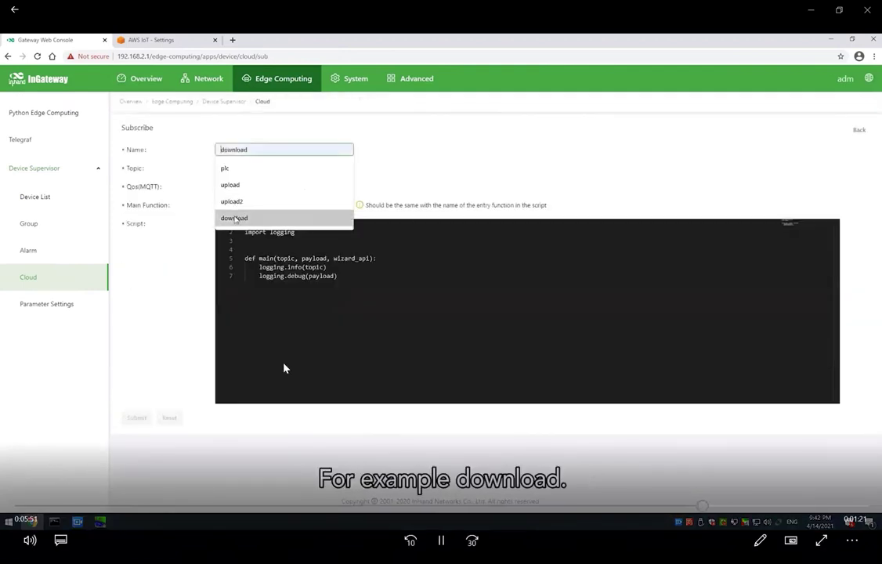
click(235, 168)
click(243, 201)
click(249, 189)
click(241, 218)
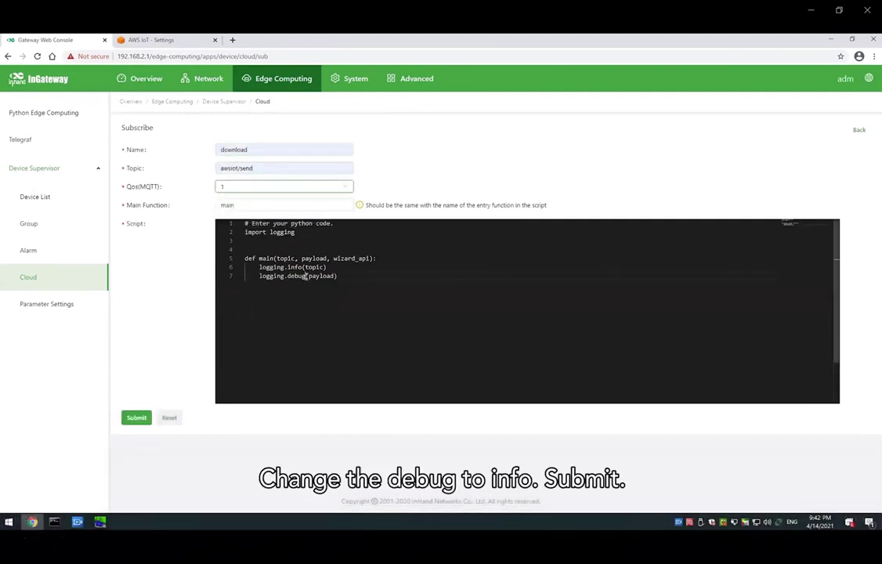
double_click(303, 275)
text(info)
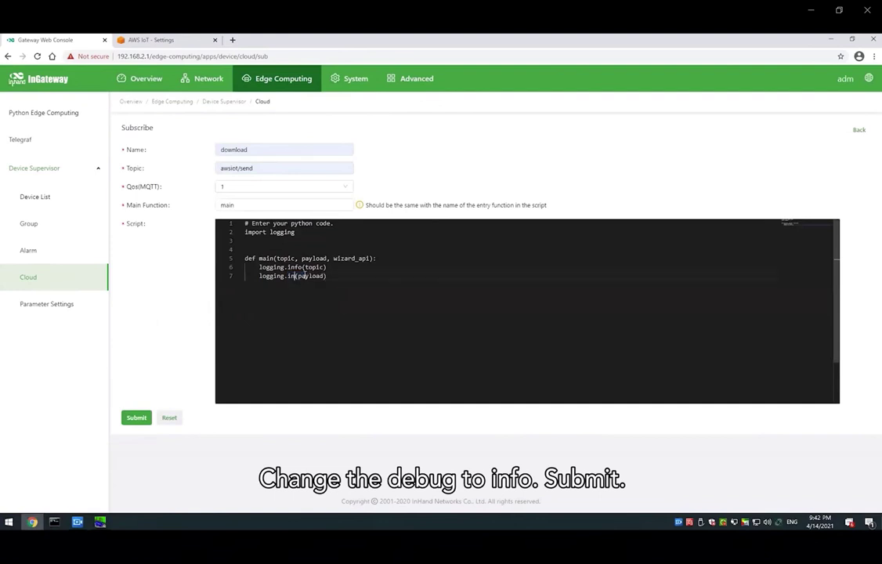
click(137, 417)
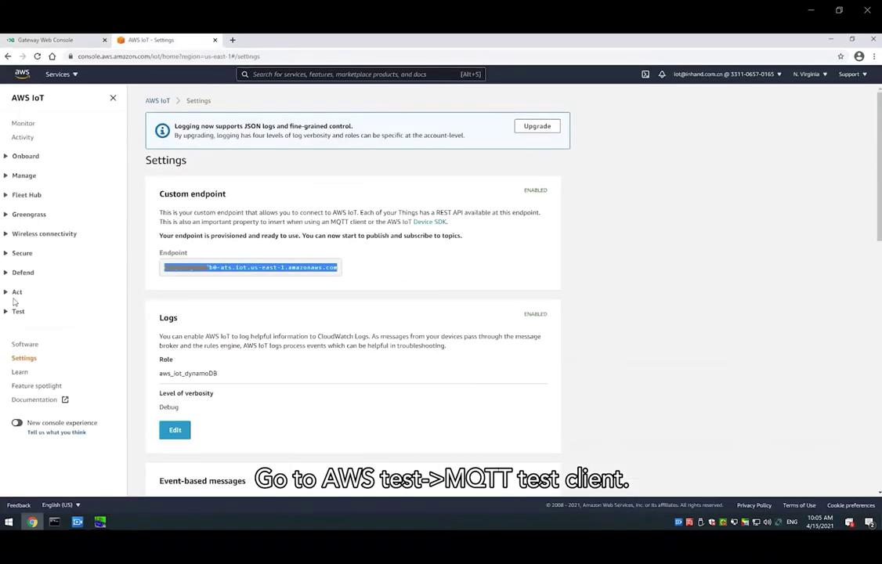
- Subscribe the AWS IoT MQTT test client to awsiot/test and awsiot/test2
click(16, 310)
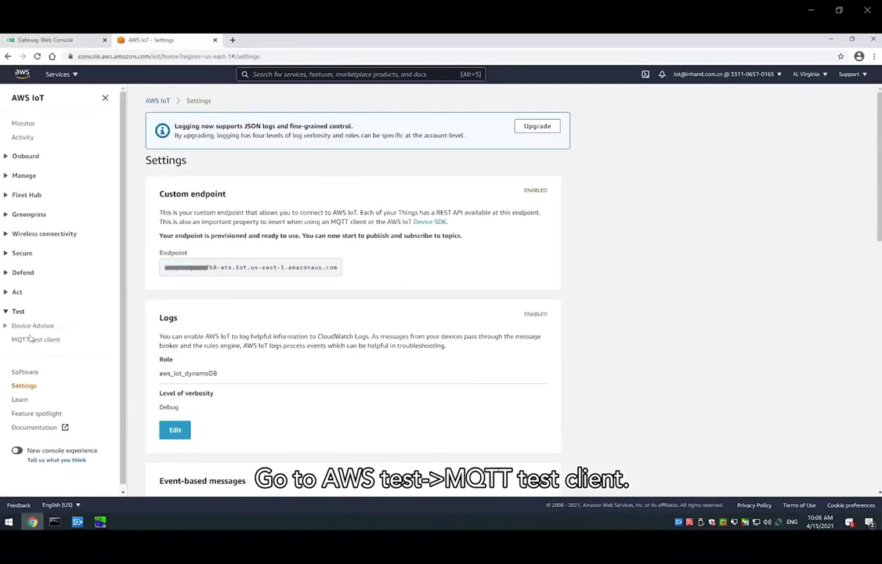
click(627, 237)
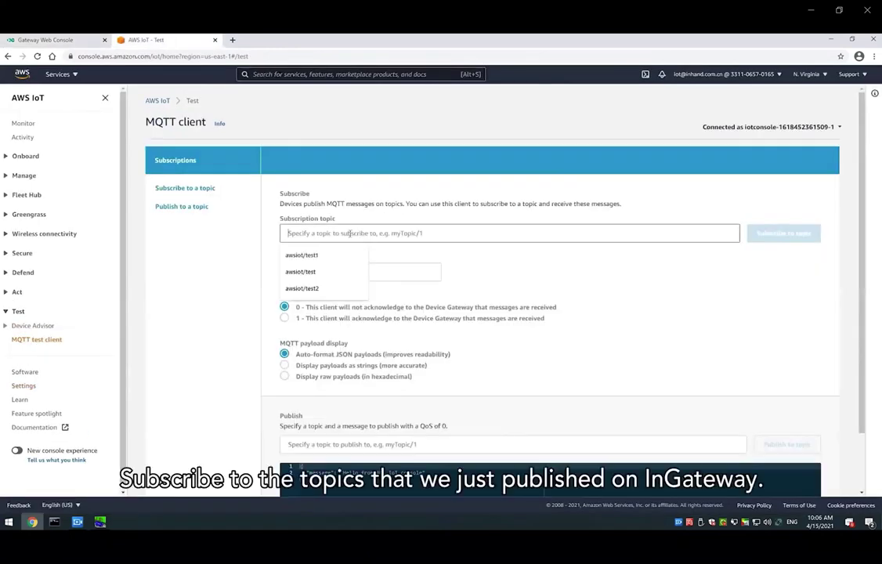
key(Down)
key(Down)
key(Return)
click(770, 233)
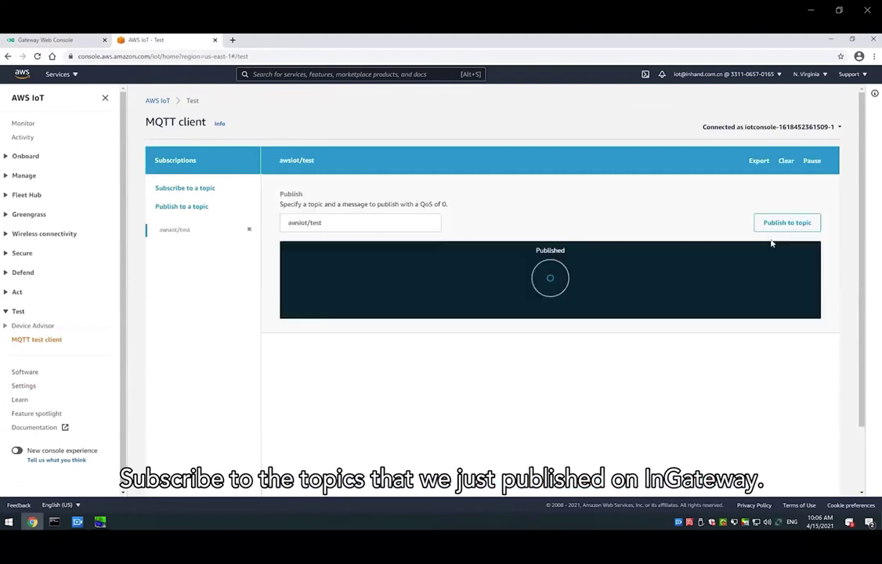
click(200, 189)
click(354, 234)
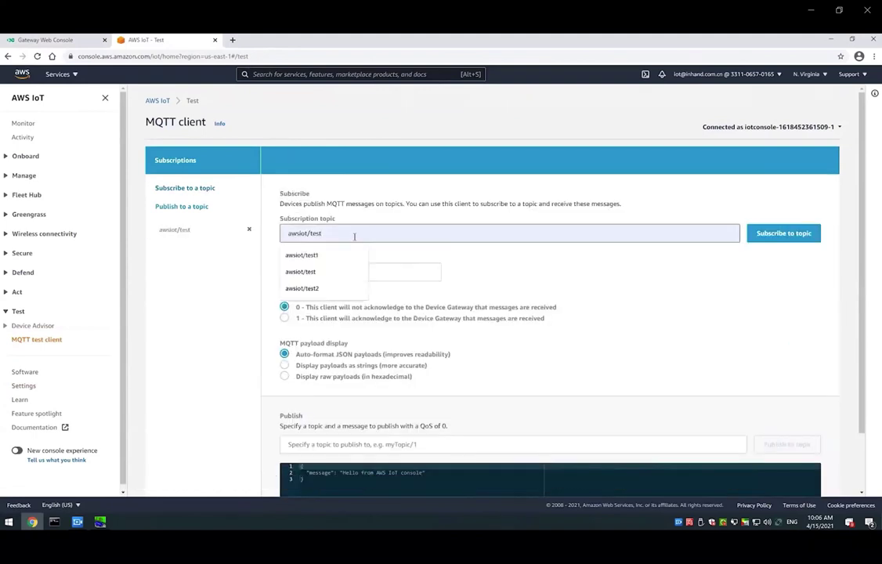
text(2)
click(779, 233)
- Inspect the DATA1 raw_data 10 message on awsiot/test, then check the awsiot/test2 messages
click(220, 230)
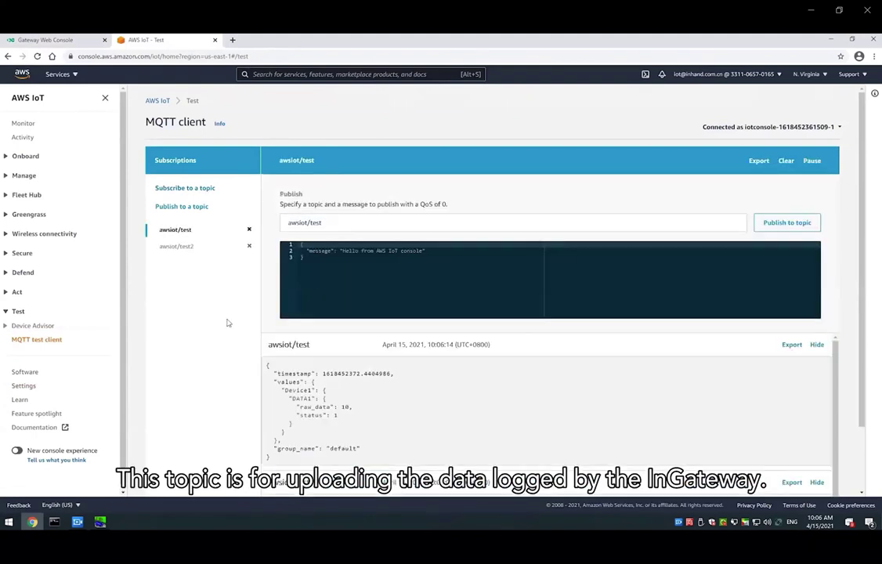
drag(266, 369, 345, 462)
click(345, 463)
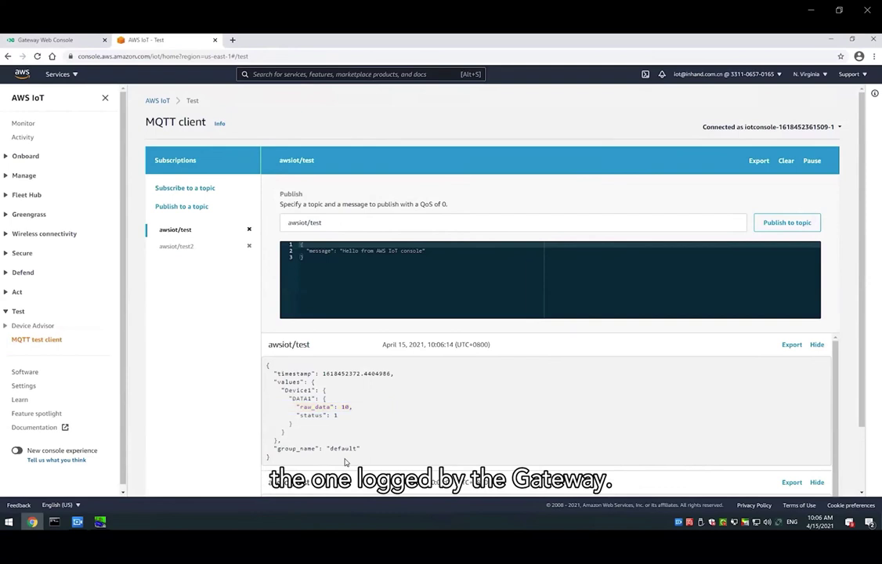
click(178, 246)
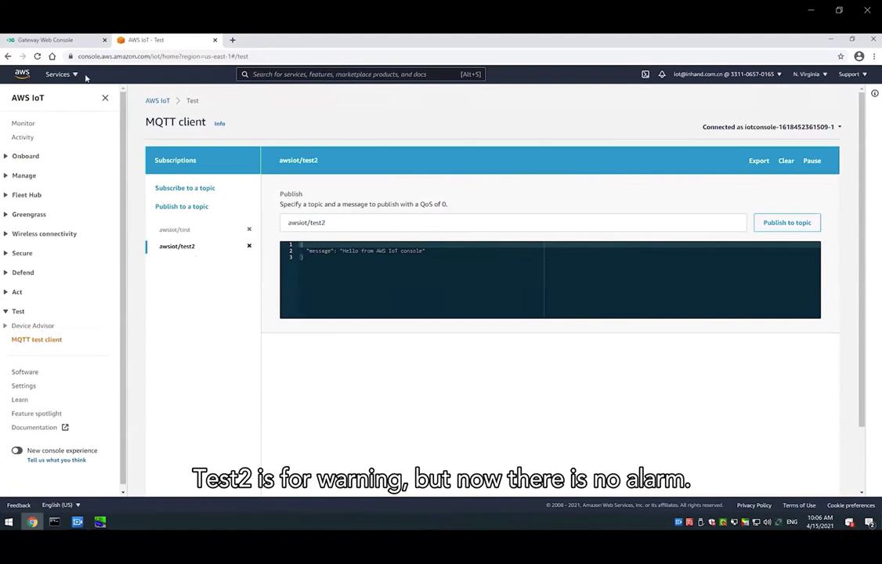
click(70, 39)
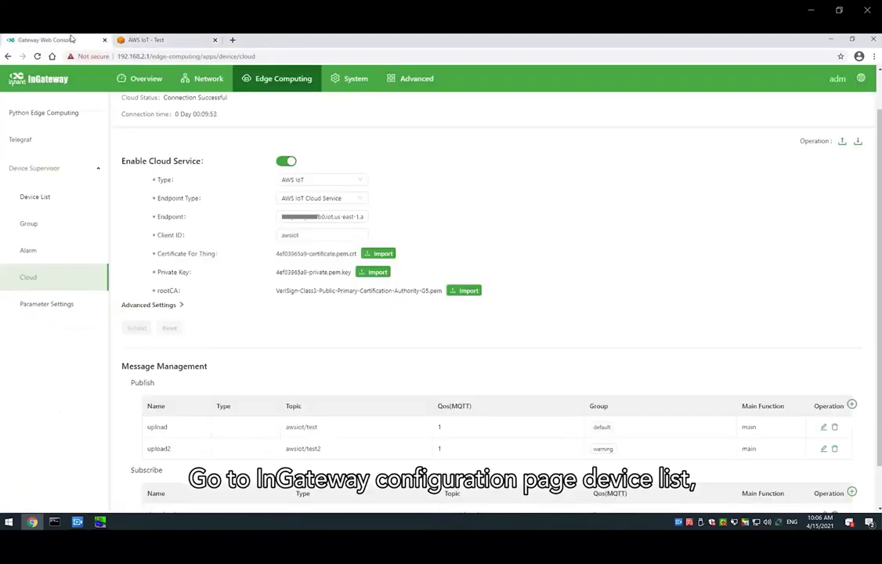
- Set DATA1 to 15 in the Device List and verify the register in the PLC simulator
click(53, 199)
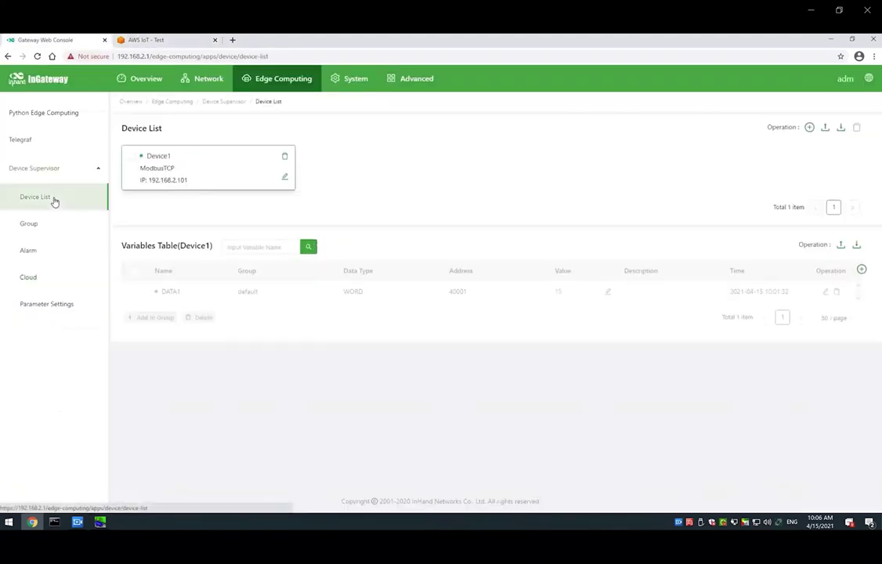
click(608, 291)
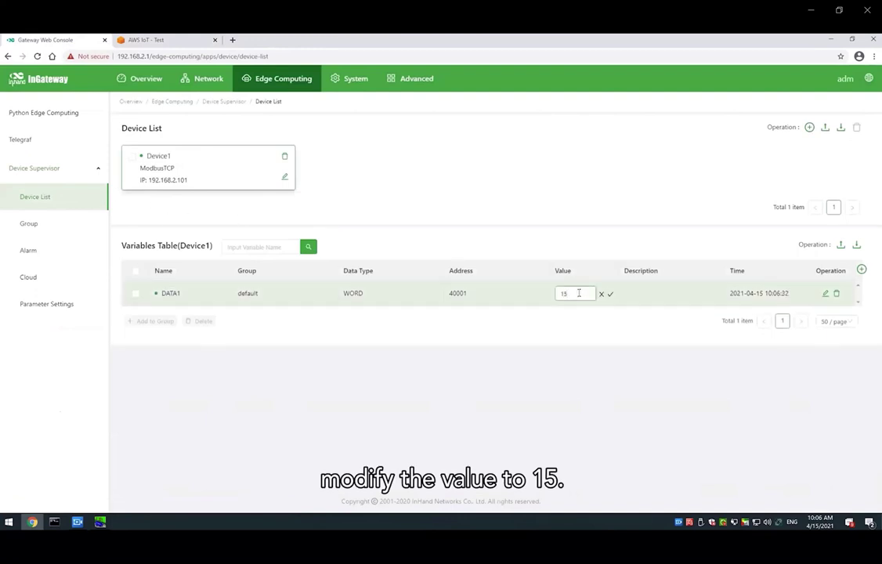
click(610, 294)
click(100, 522)
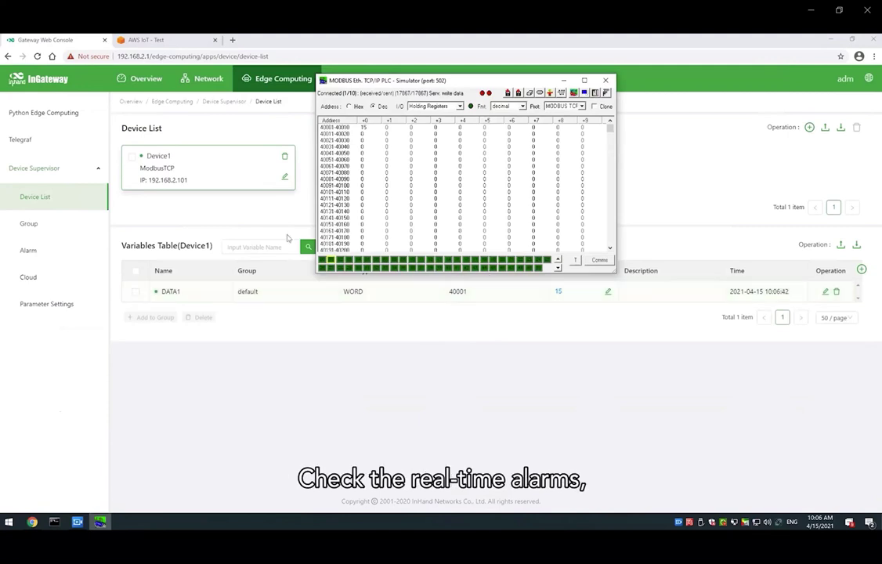
- Check the Warnning1 realtime alarm and its value-15 message received on awsiot/test2
click(67, 250)
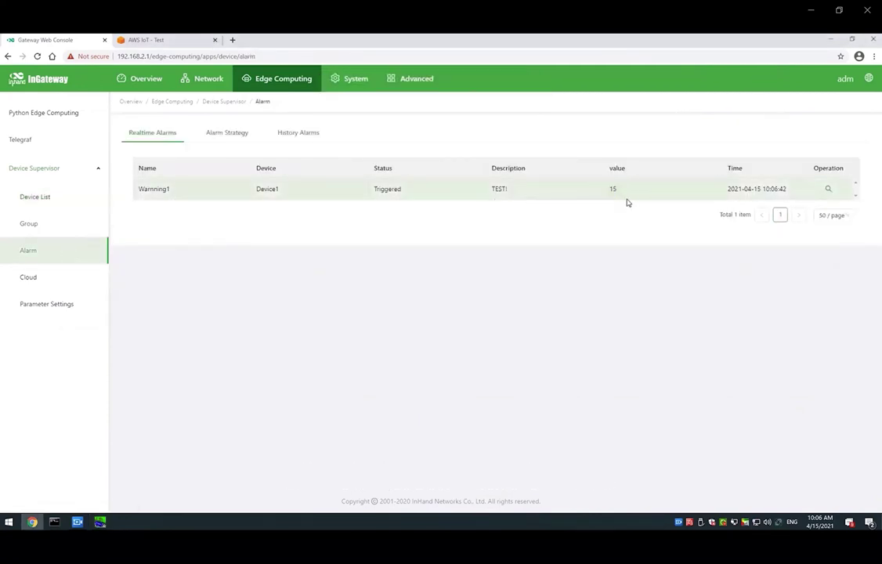
click(157, 40)
drag(268, 365, 360, 466)
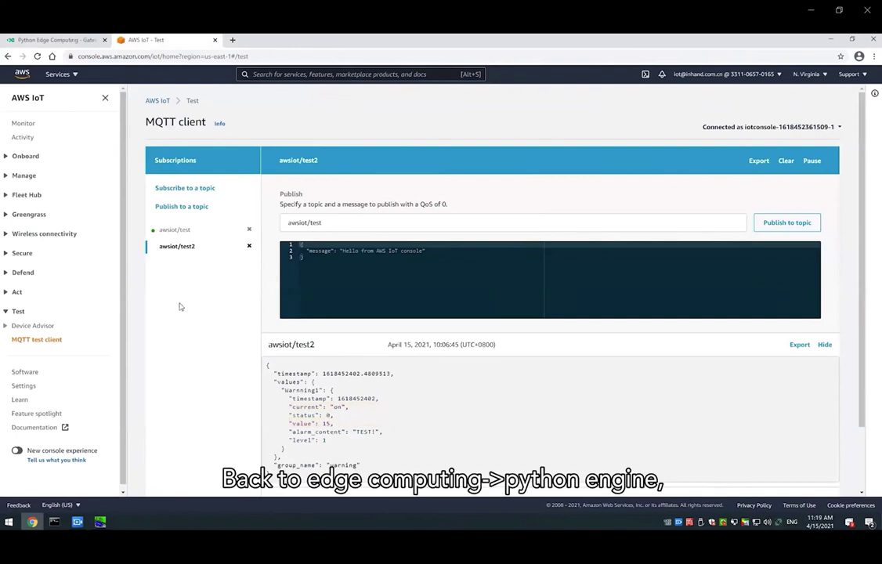
- Open the device_supervisor log, publish the test message to awsiot/send, and find it in the log
click(84, 40)
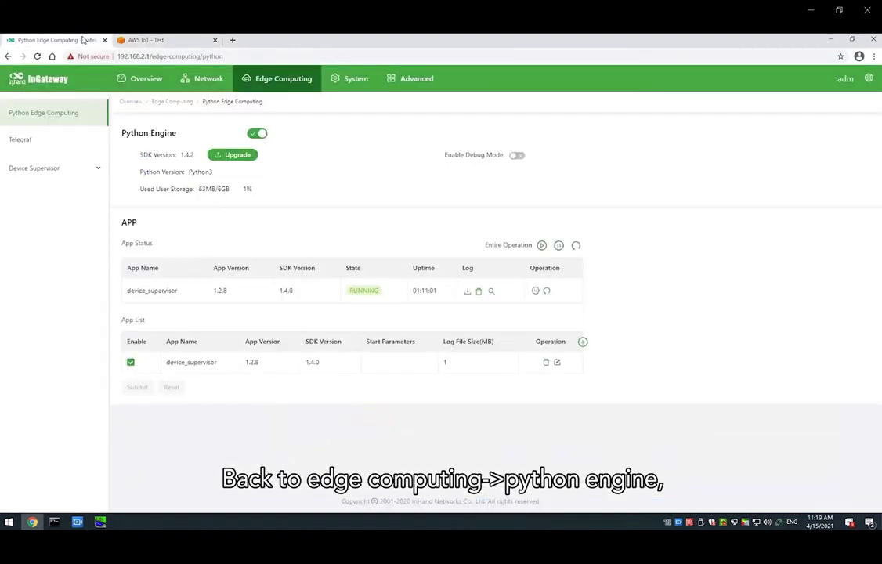
click(491, 292)
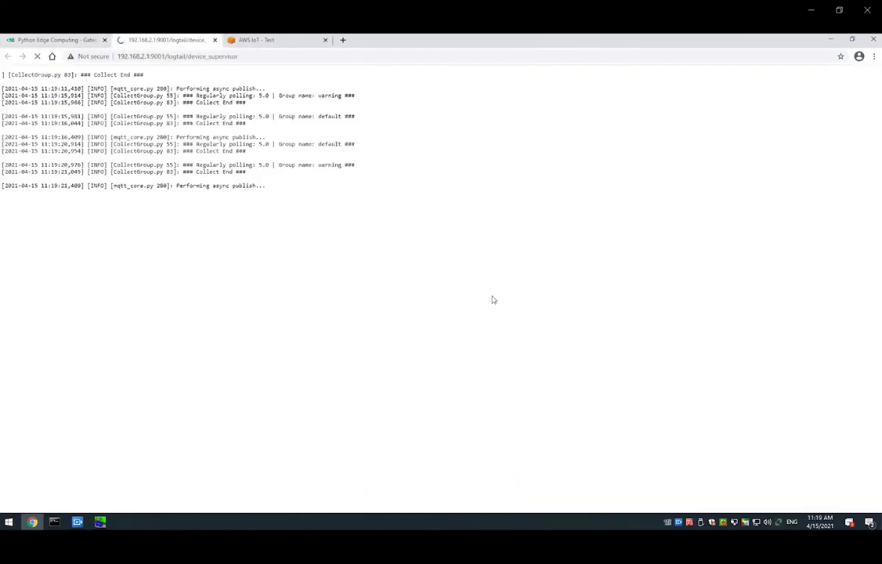
click(249, 39)
click(357, 225)
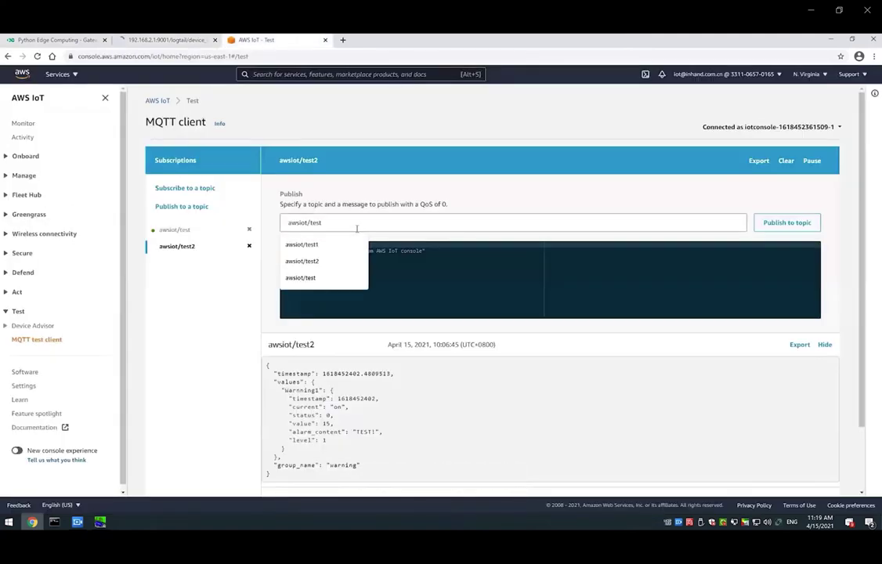
key(BackSpace)
text(send)
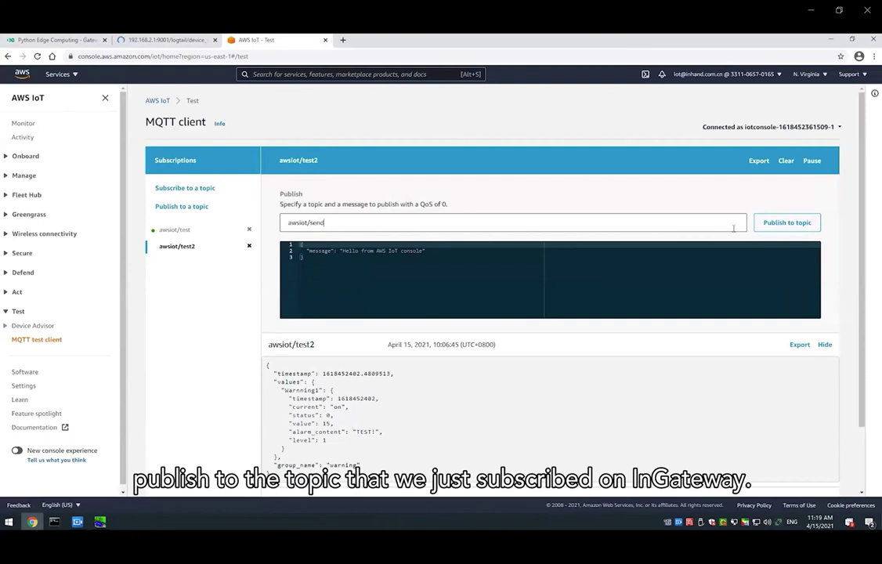
click(780, 223)
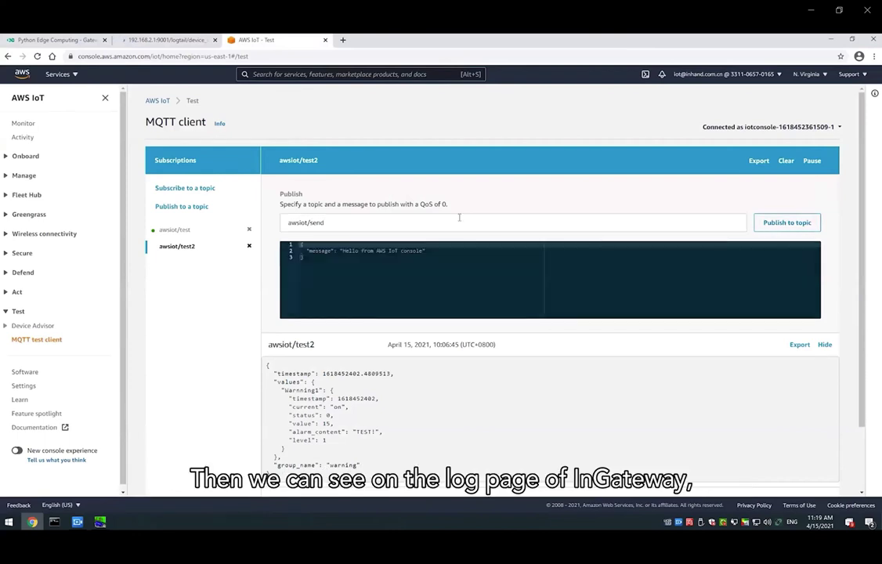
click(129, 38)
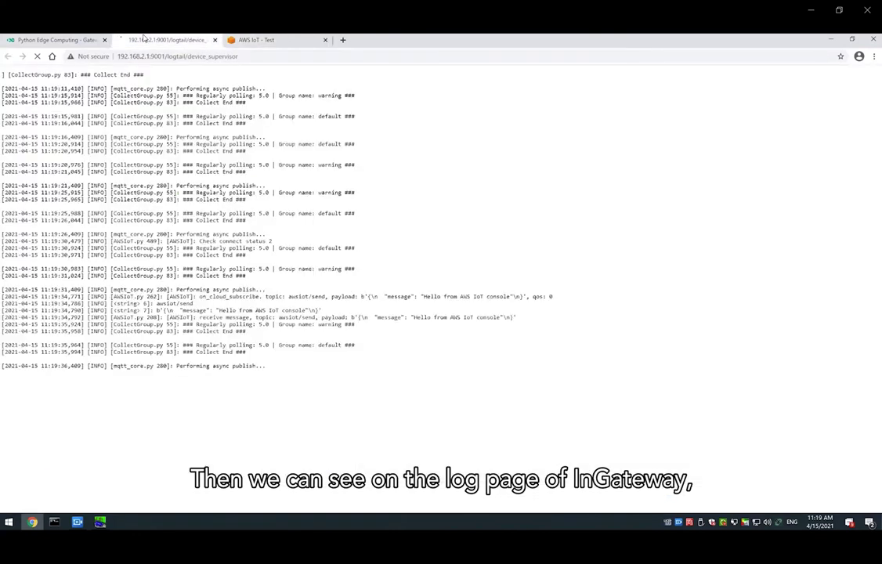
drag(192, 303, 321, 311)
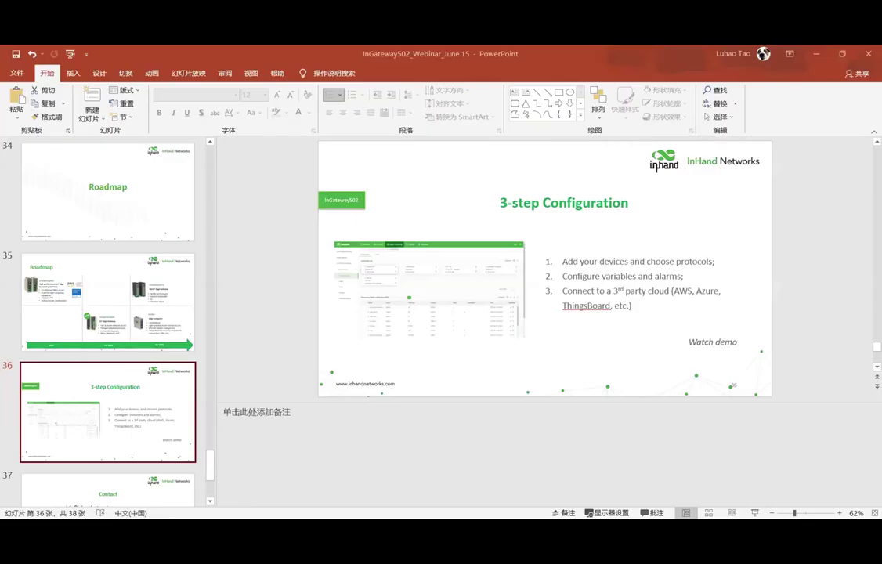
- Present the slideshow and advance from the Configuration slide to slide 37, Contact
key(shift+F5)
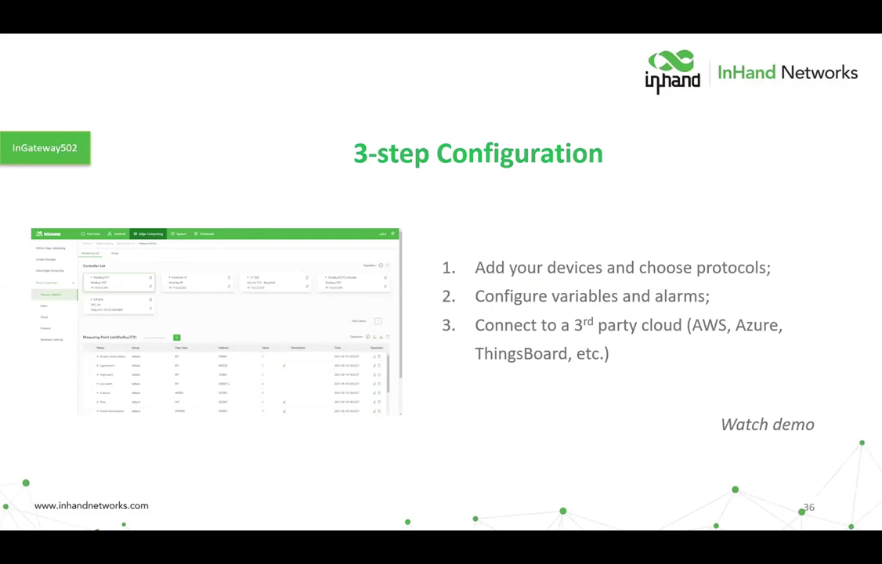
key(Right)
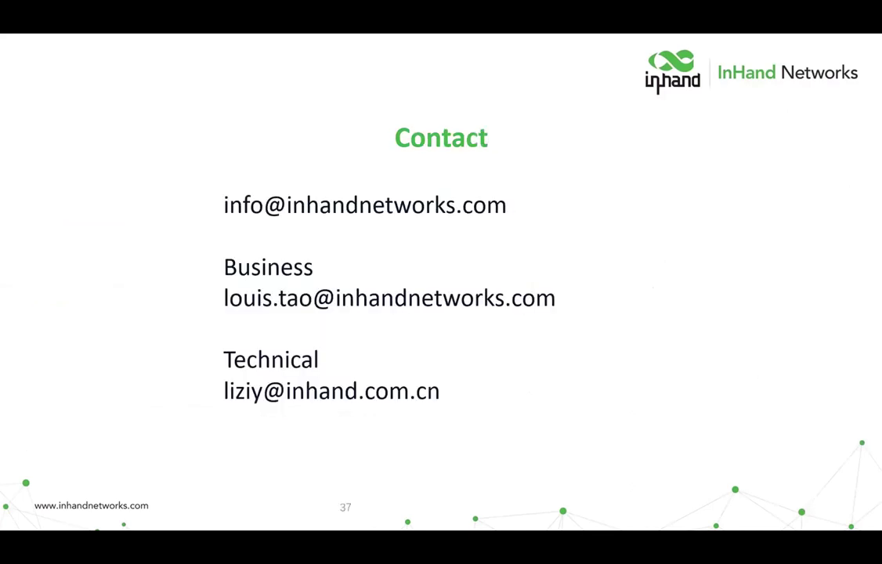